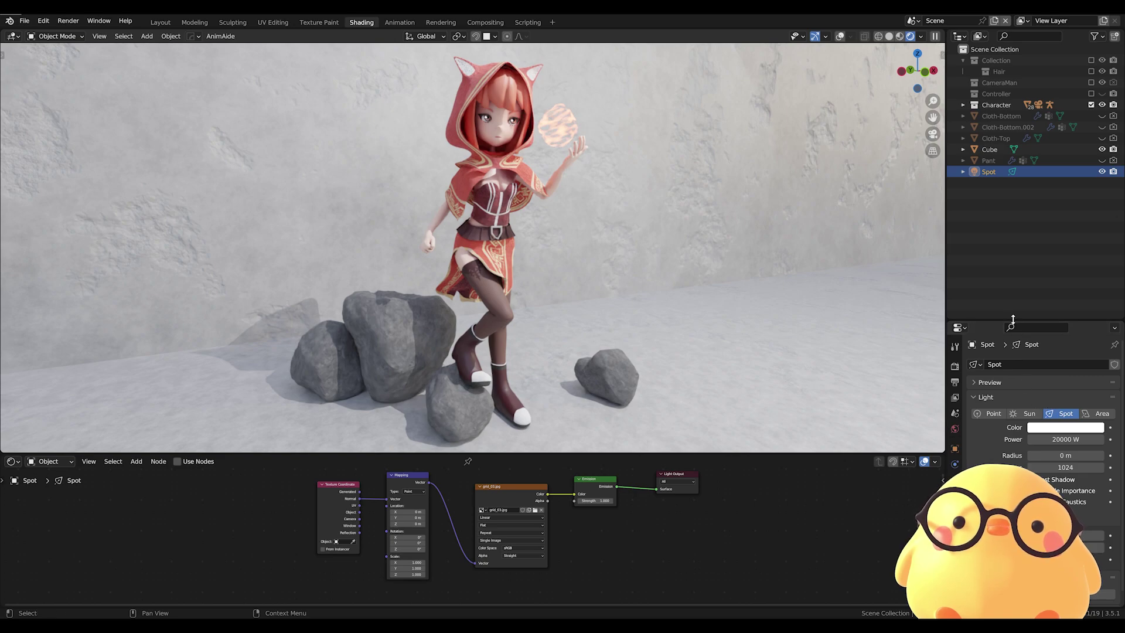
- Enlarge the Properties editor and enable Use Nodes on the Spot light to project grid_03.jpg
left_click_drag(1013, 319, 1013, 243)
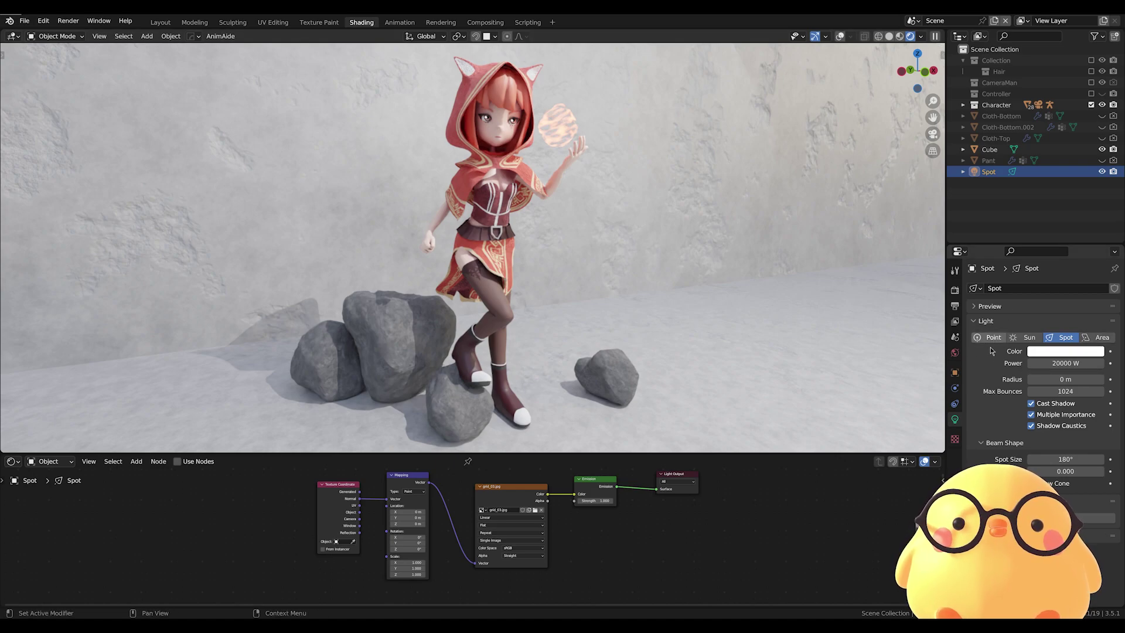
left_click_drag(1007, 242, 1007, 159)
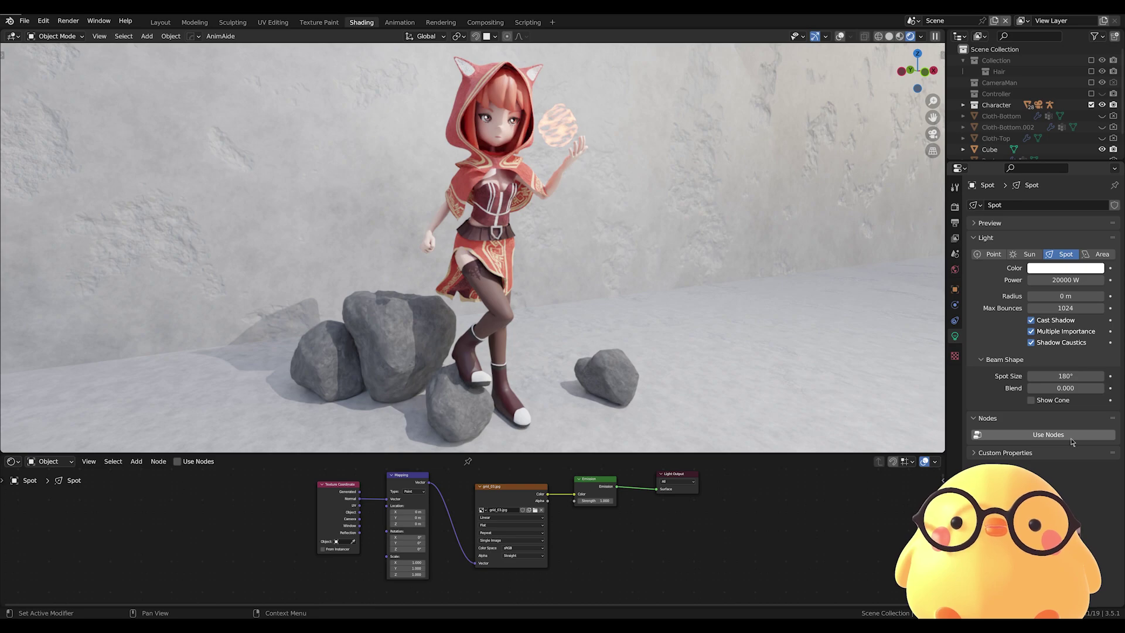
left_click(1071, 437)
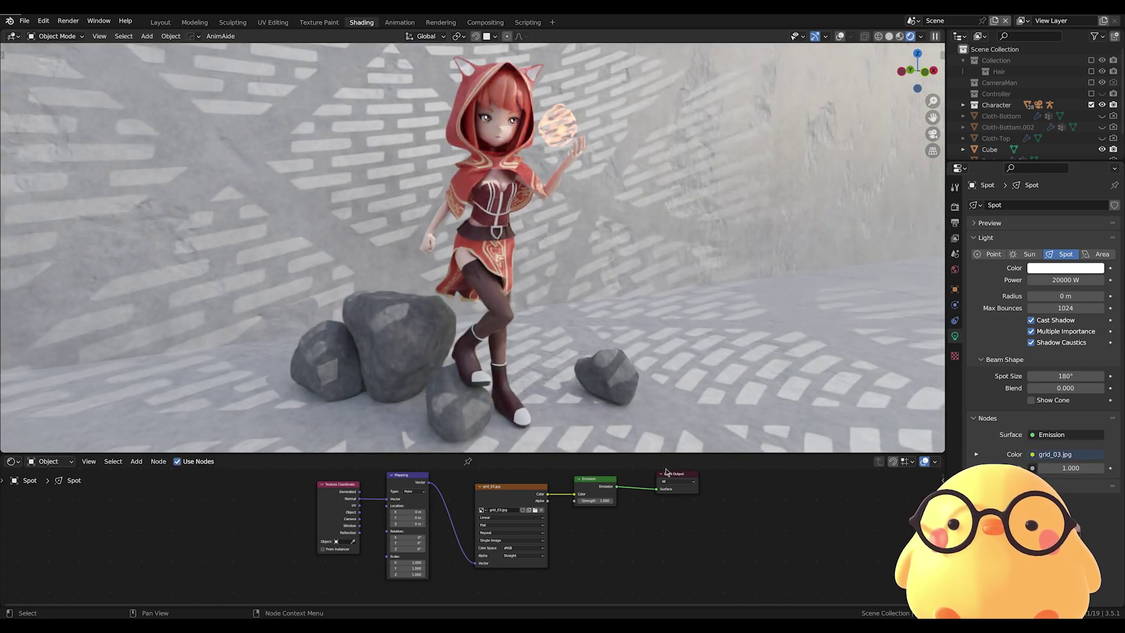
- Delete the Texture Coordinate, Mapping and Image Texture nodes, leaving Emission feeding Light Output
left_click_drag(649, 454, 658, 332)
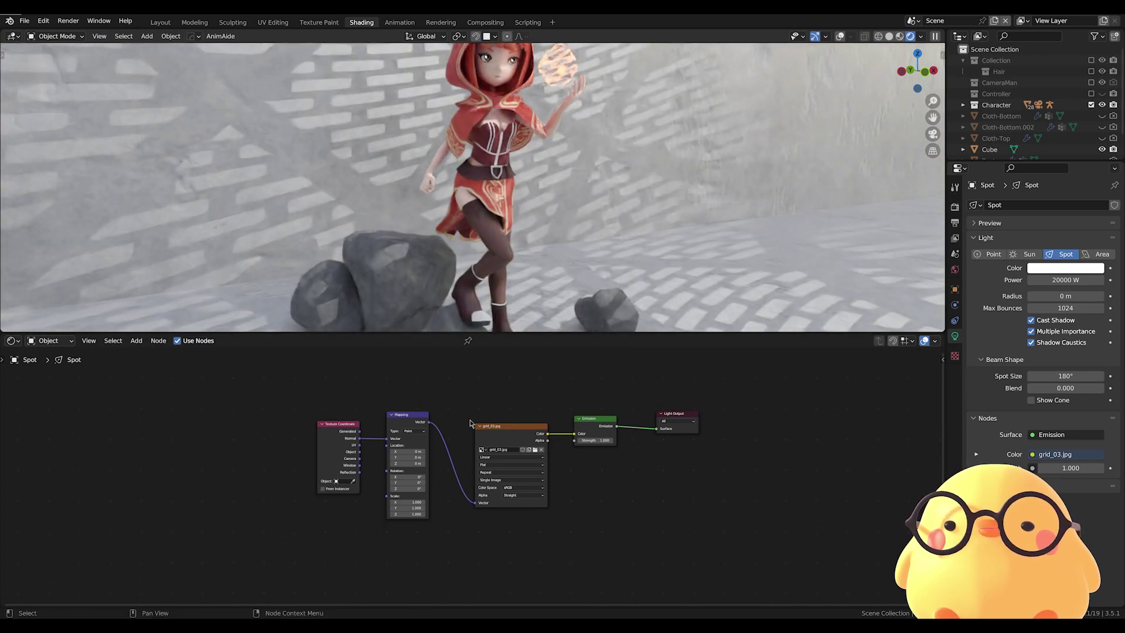
scroll(500, 421, "up", 1)
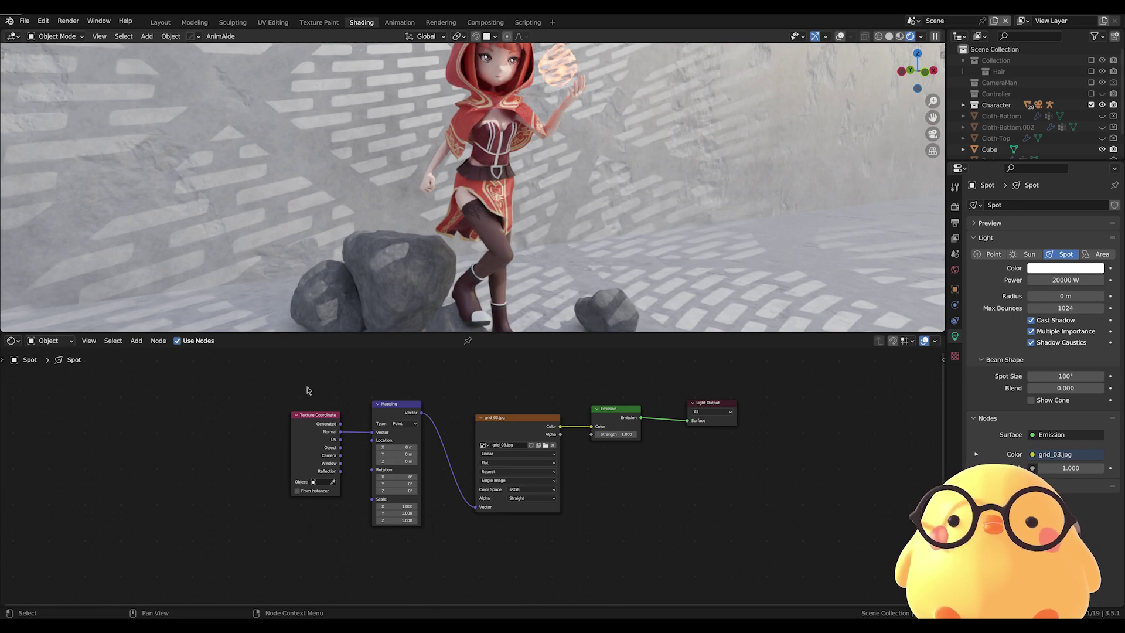
left_click_drag(222, 381, 517, 535)
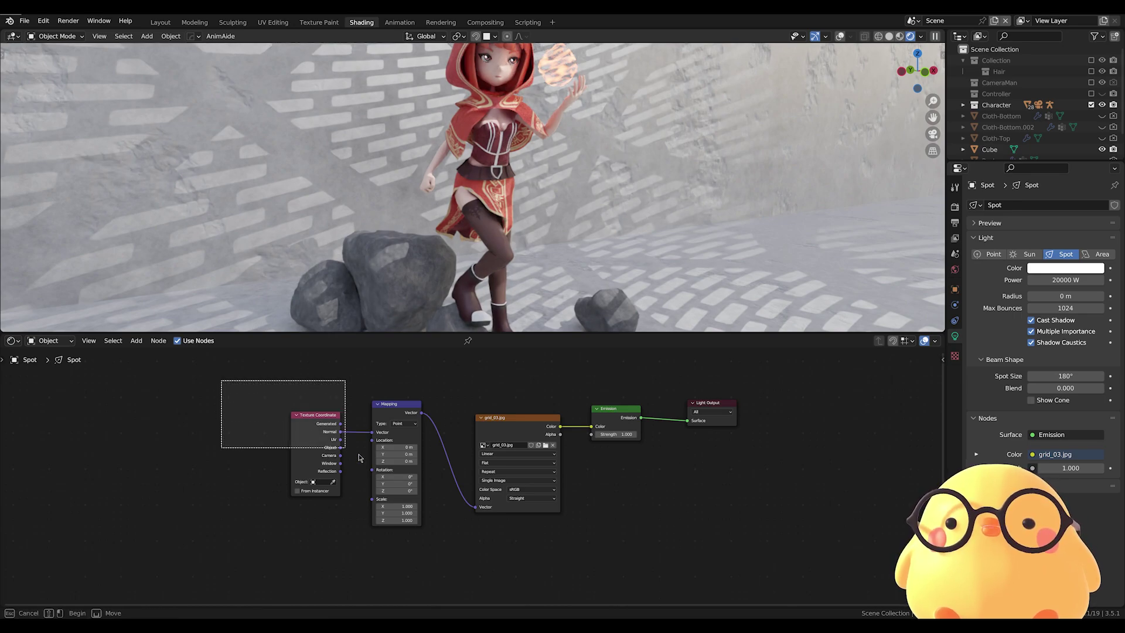
key("x")
middle_click_drag(597, 434, 592, 471)
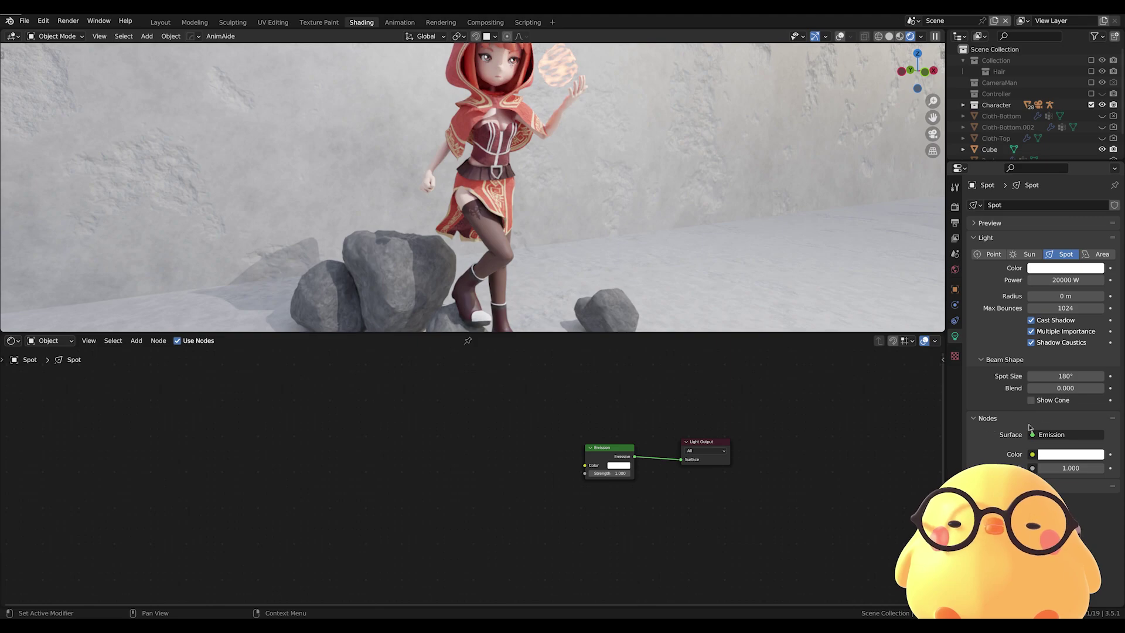
- Add an Image Texture node to the Spot light's node tree via Shift+A search
key("shift+a")
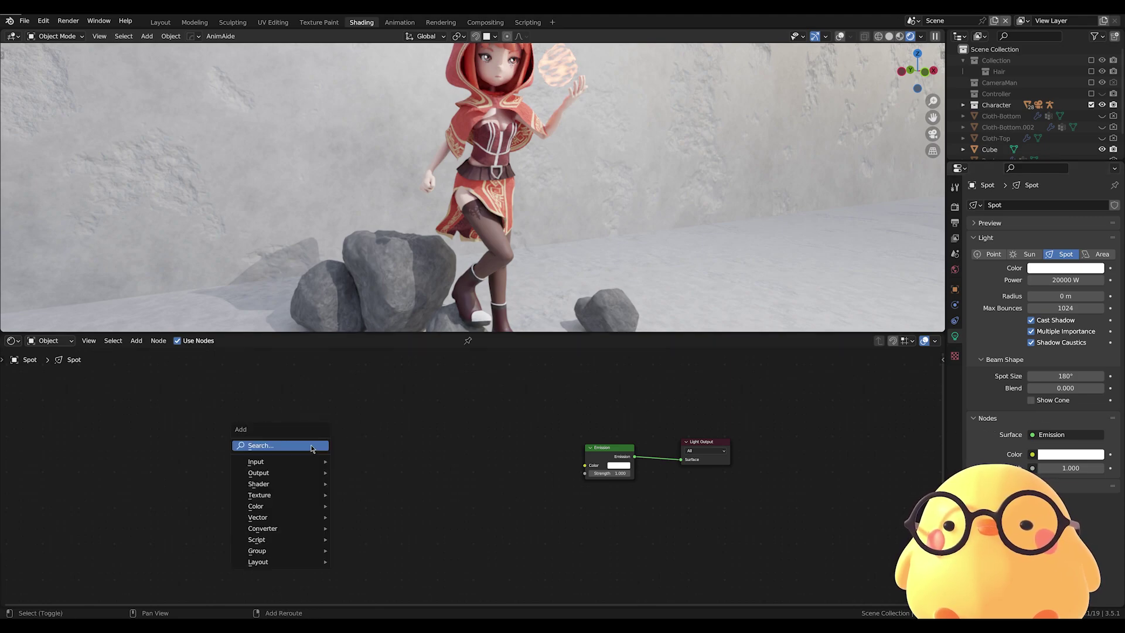
left_click(302, 447)
type("s")
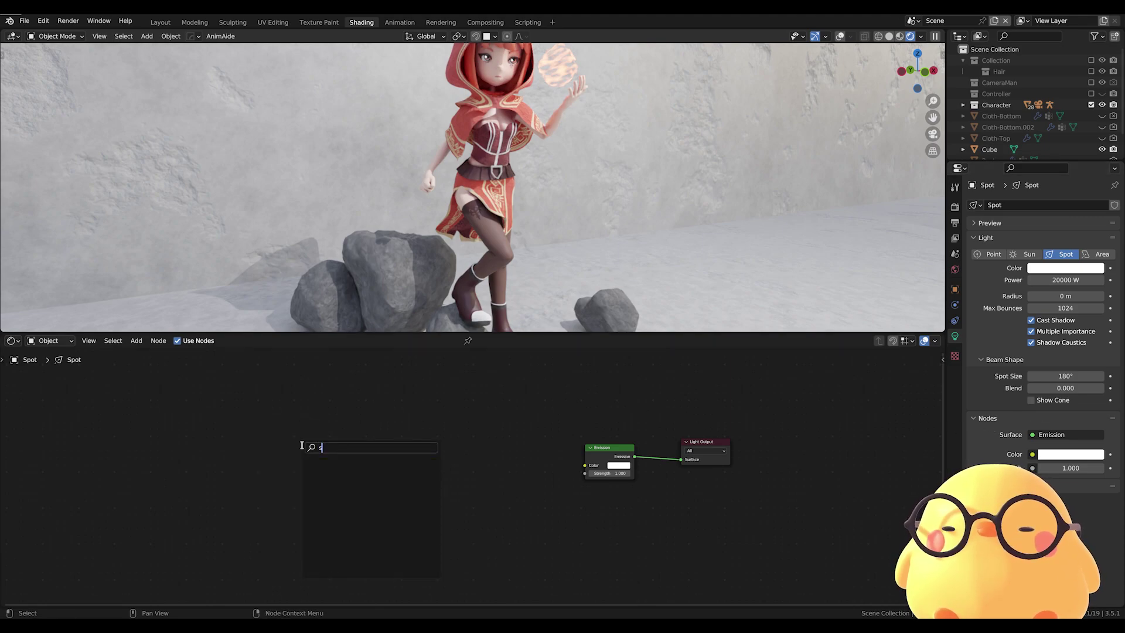
type("nw")
key("BackSpace")
key("BackSpace")
key("BackSpace")
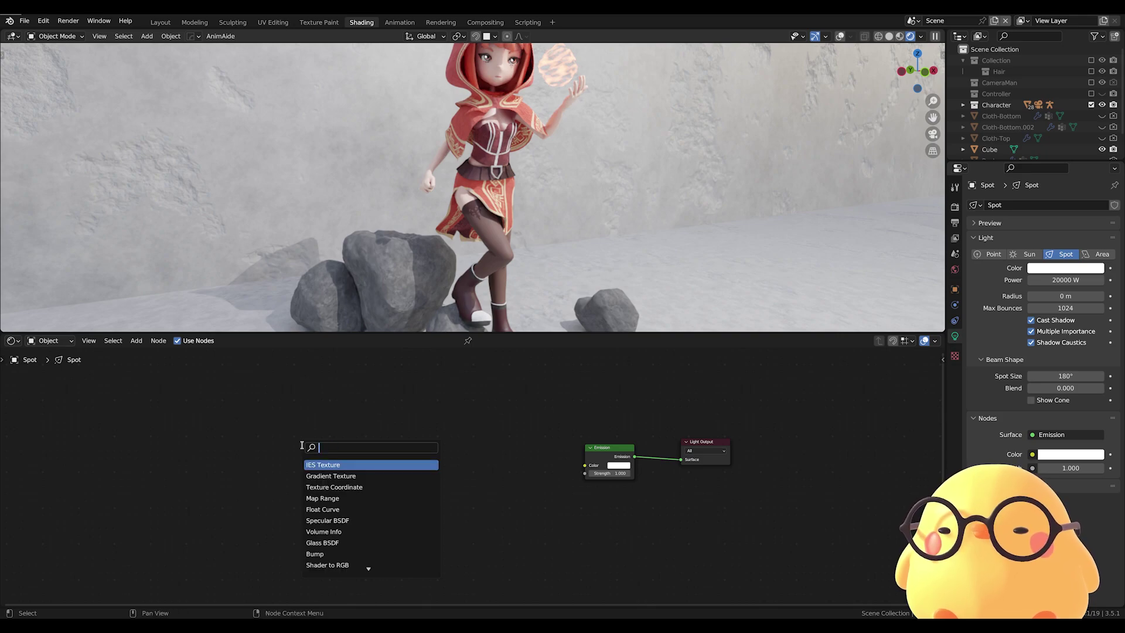
type("image")
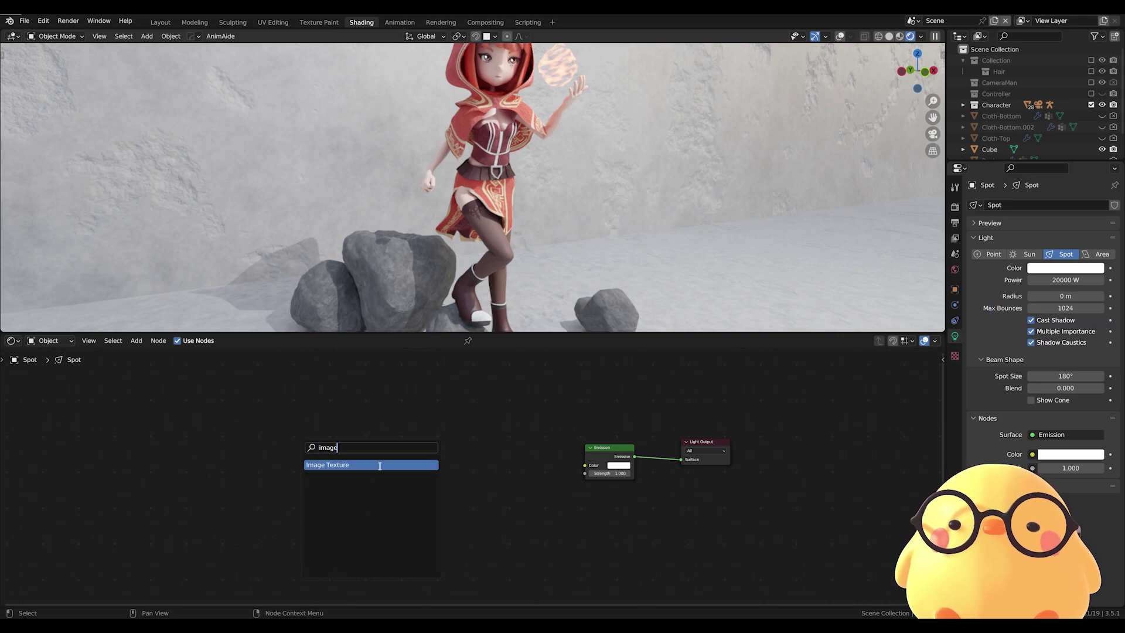
left_click(379, 465)
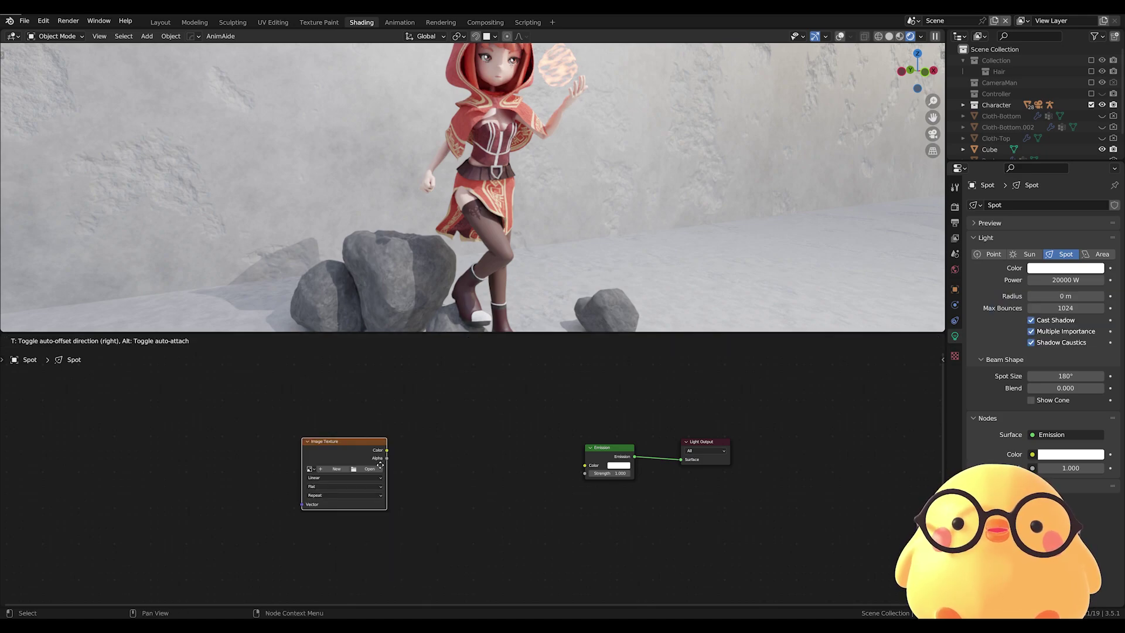
left_click(530, 462)
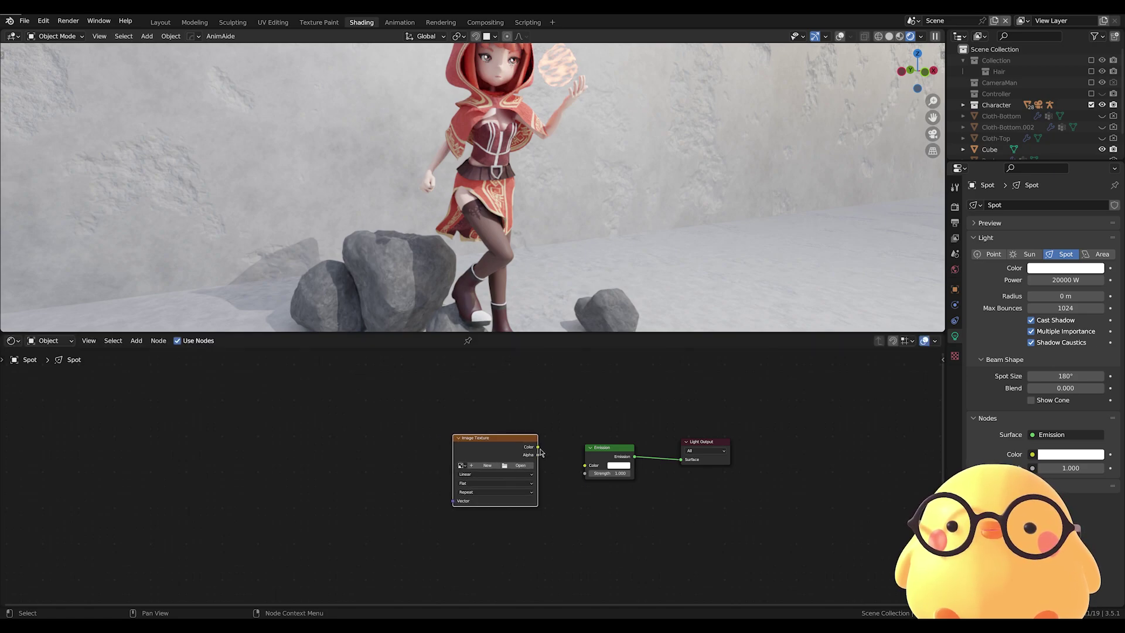
- Link the Image Texture Color to Emission Color and load a TexturesCom baroque 3dbrush .tif
left_click_drag(538, 447, 584, 465)
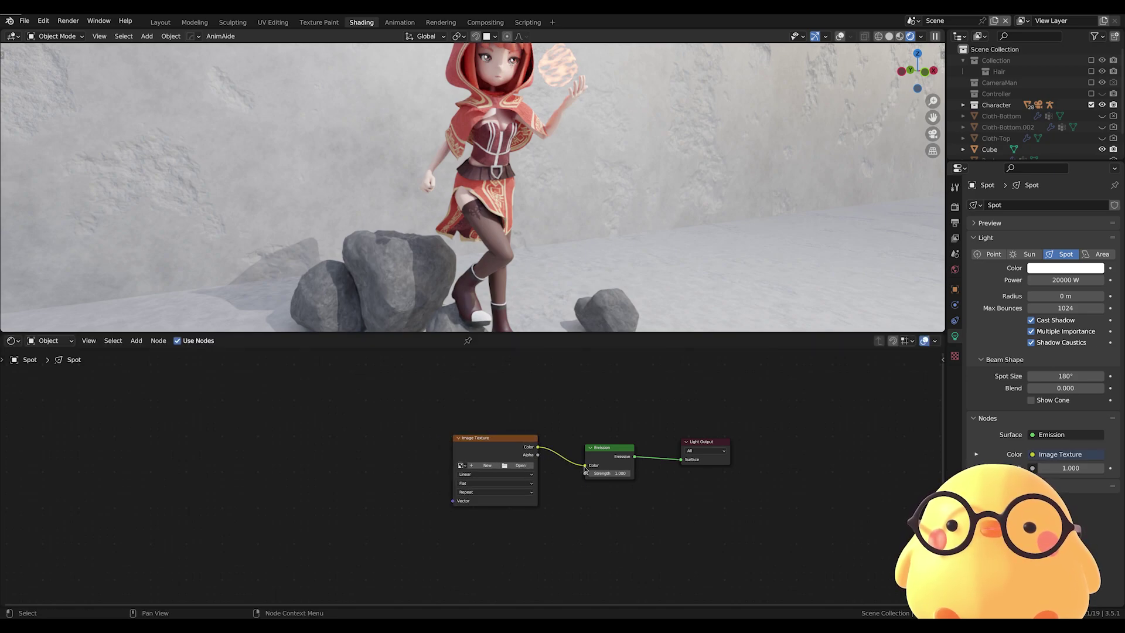
left_click_drag(495, 438, 502, 459)
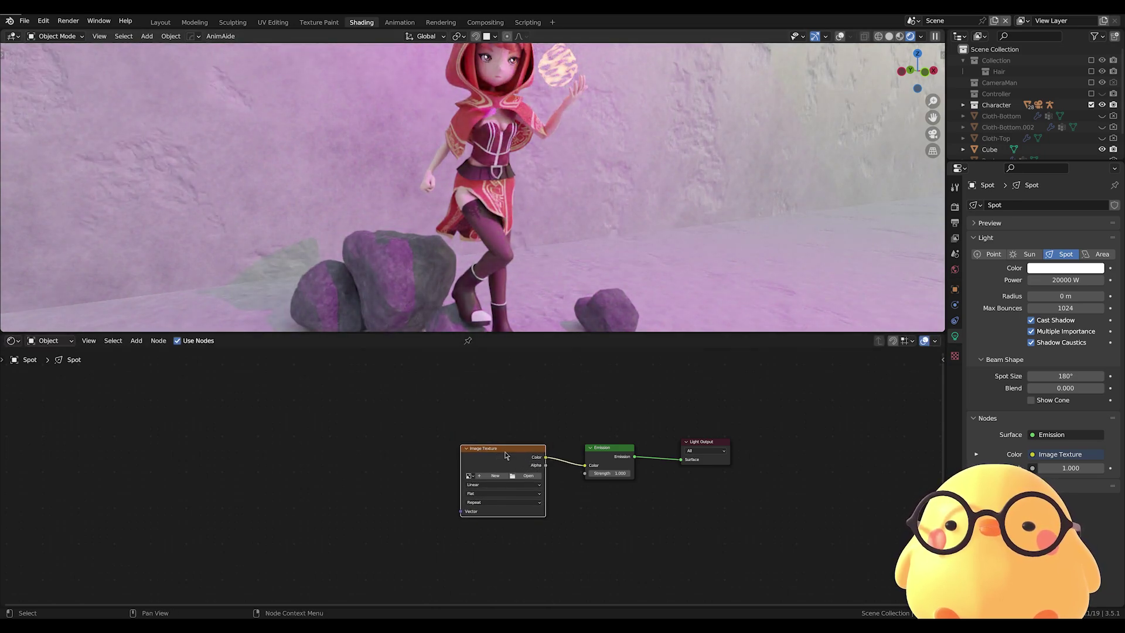
left_click(529, 476)
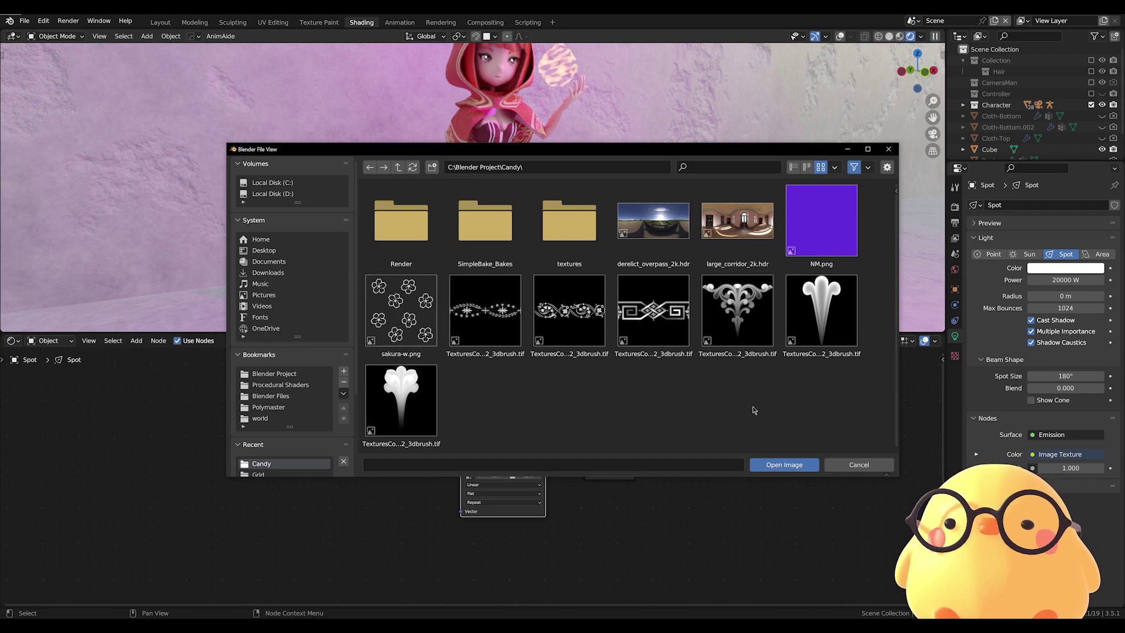
double_click(655, 311)
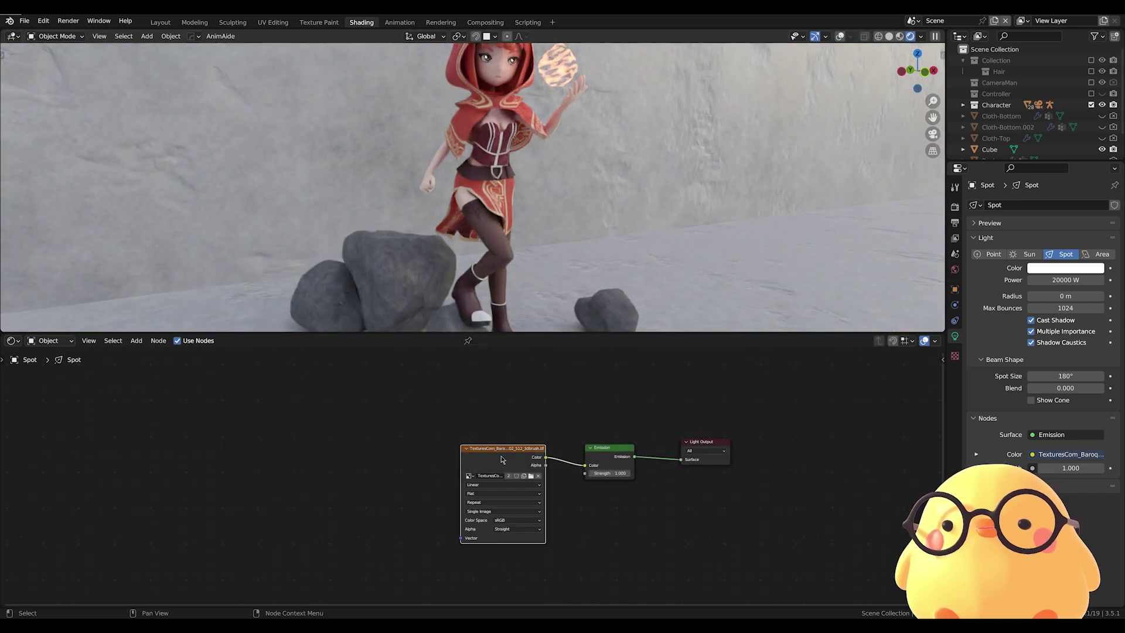
- Add Texture Coordinate and Mapping nodes to the Image Texture with Ctrl+T and rearrange them
left_click_drag(520, 467, 523, 473)
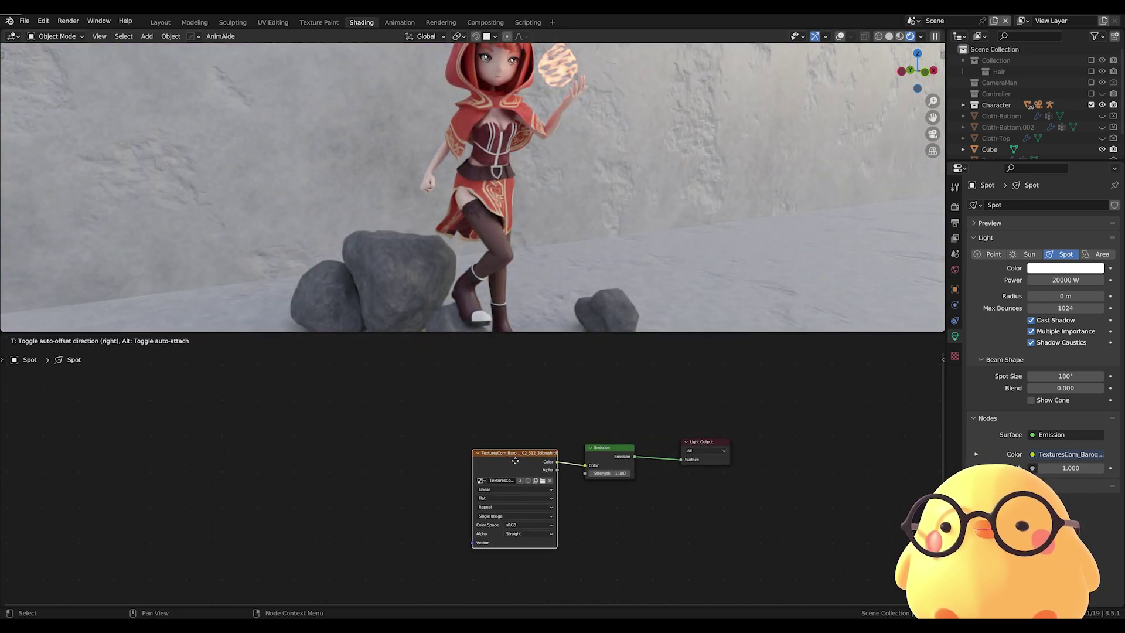
key("ctrl+t")
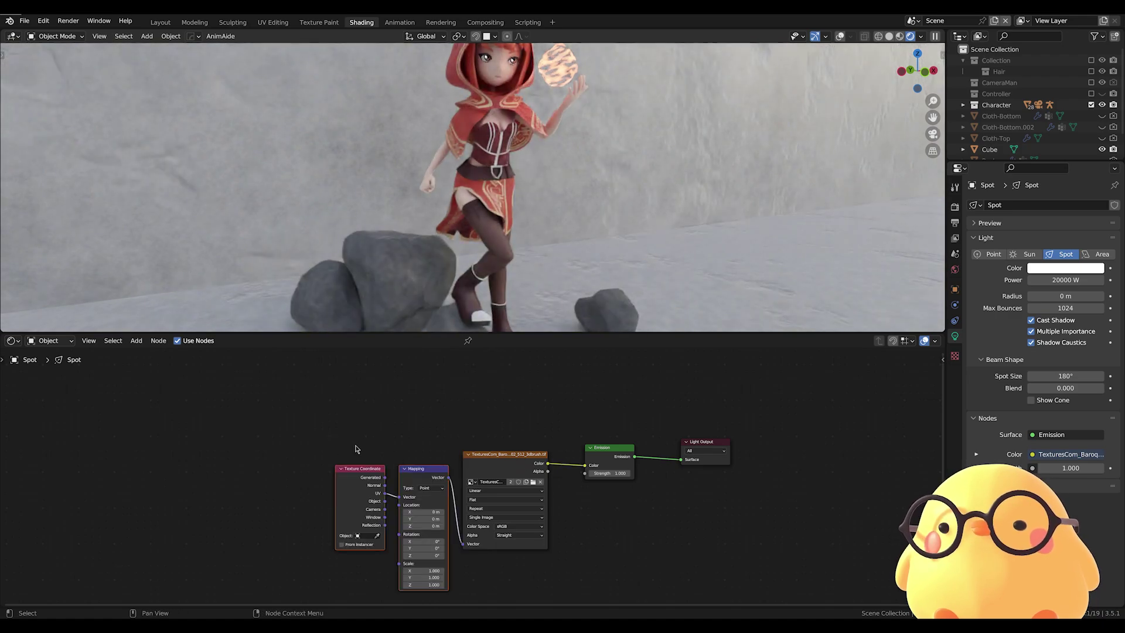
left_click_drag(402, 499, 401, 501)
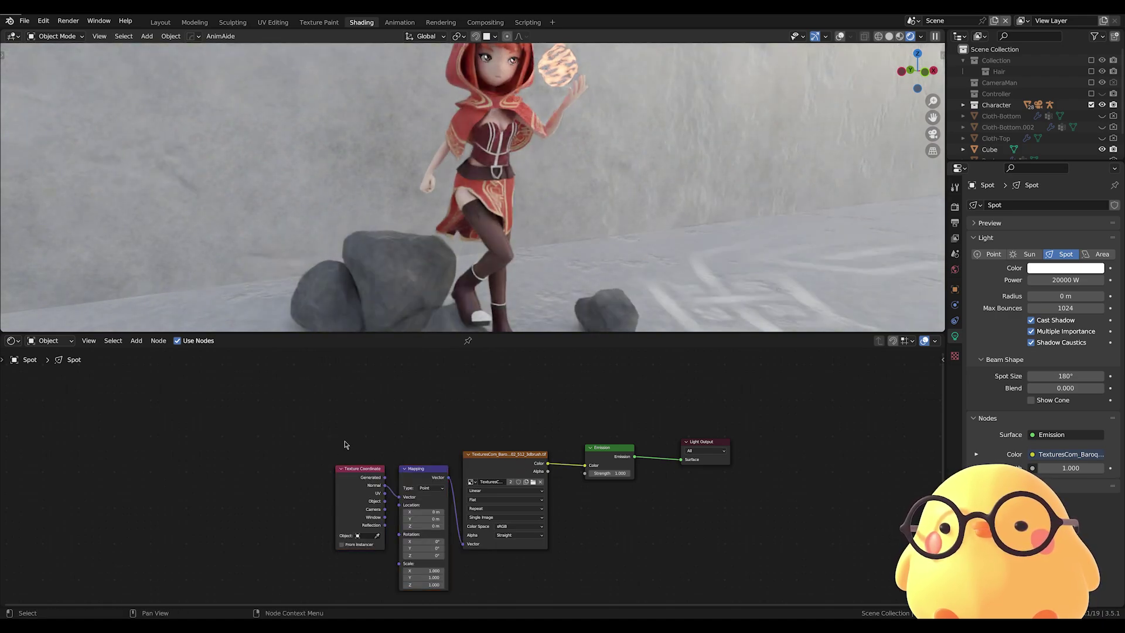
left_click_drag(296, 422, 402, 519)
key("g")
left_click(367, 497)
left_click_drag(505, 455, 485, 436)
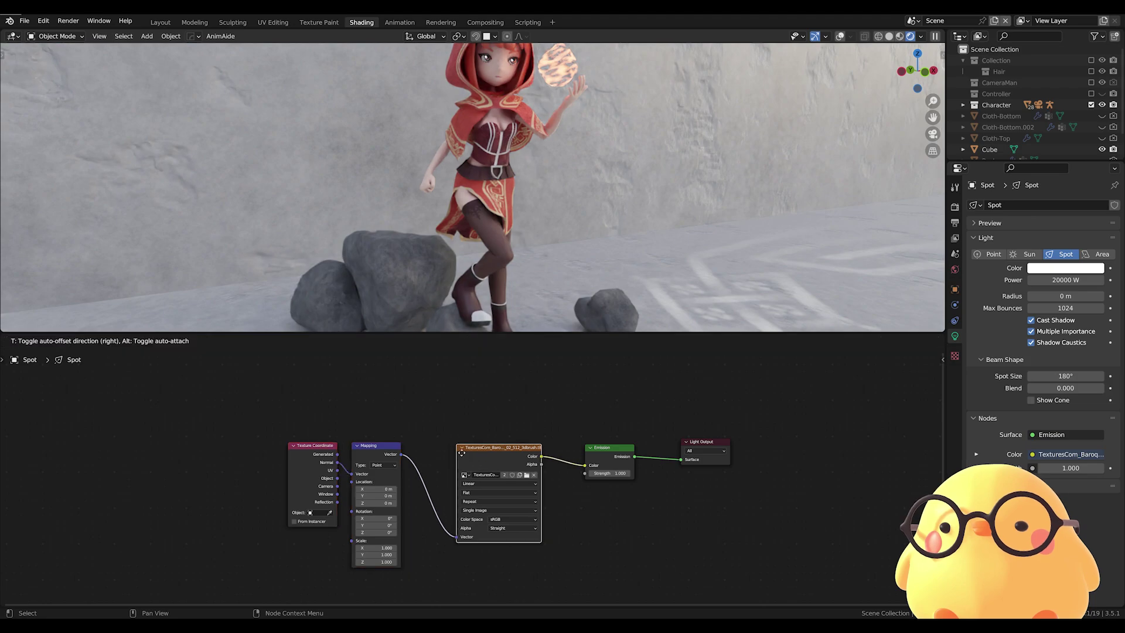
- Set the Emission Strength to 5
left_click_drag(610, 473, 601, 474)
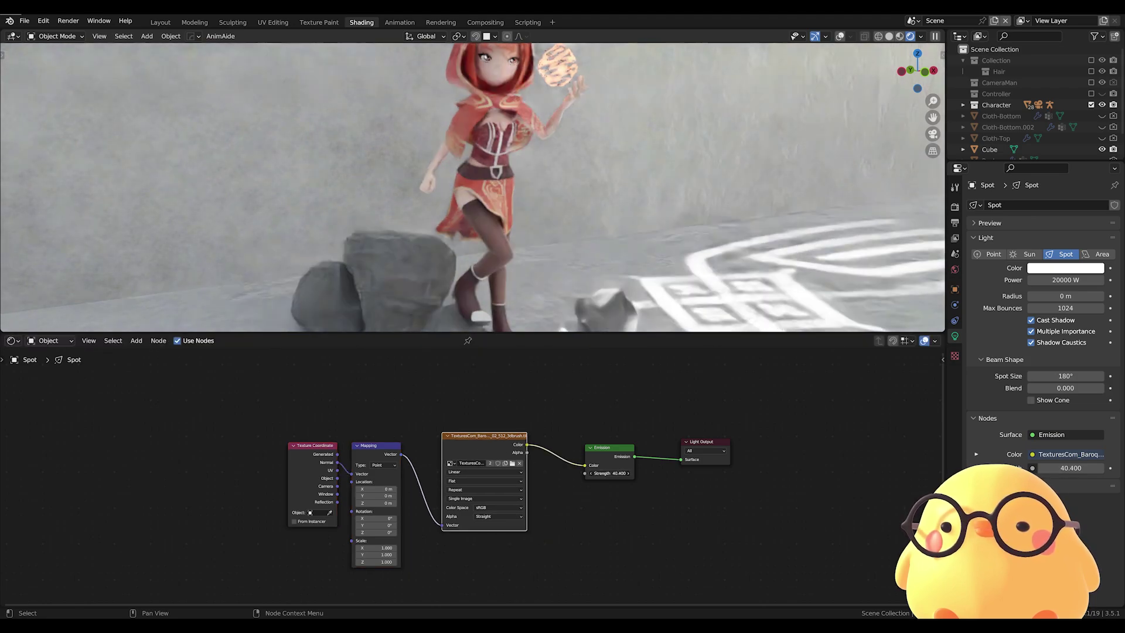
left_click(606, 473)
type("10.000")
key("Return")
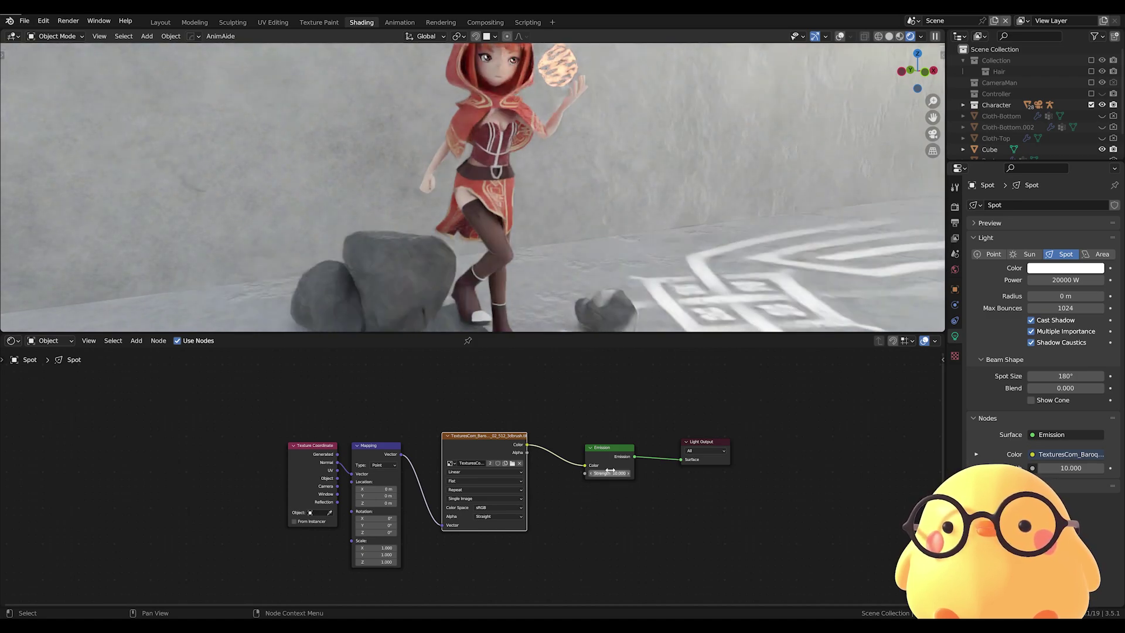
type("5")
key("Return")
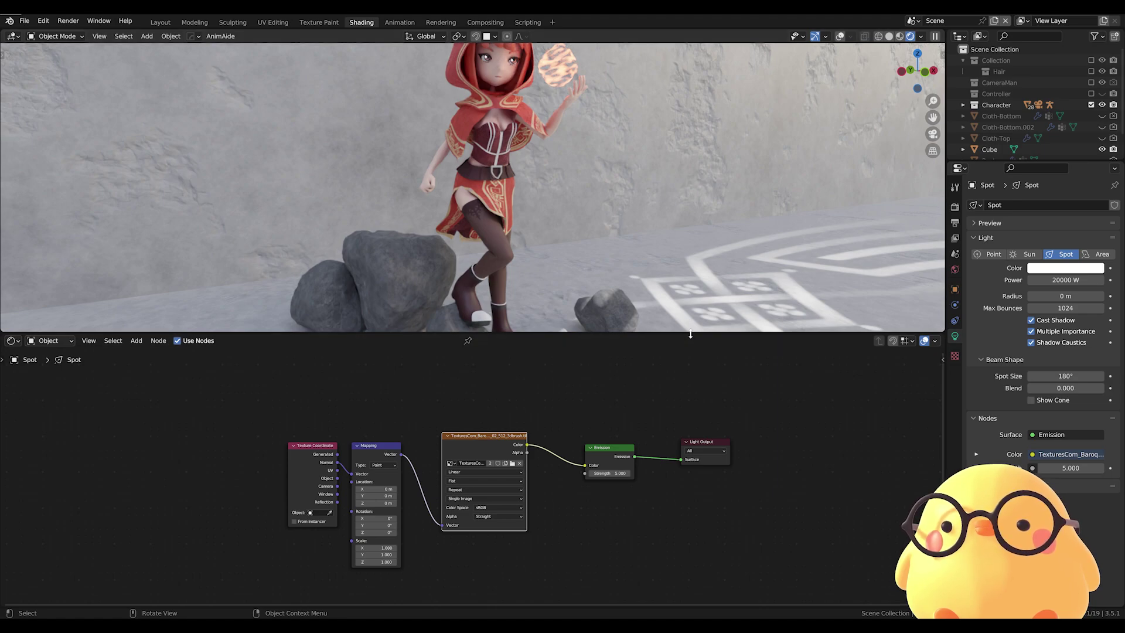
- Set the Mapping node's X location to 0 m
left_click_drag(690, 334, 691, 471)
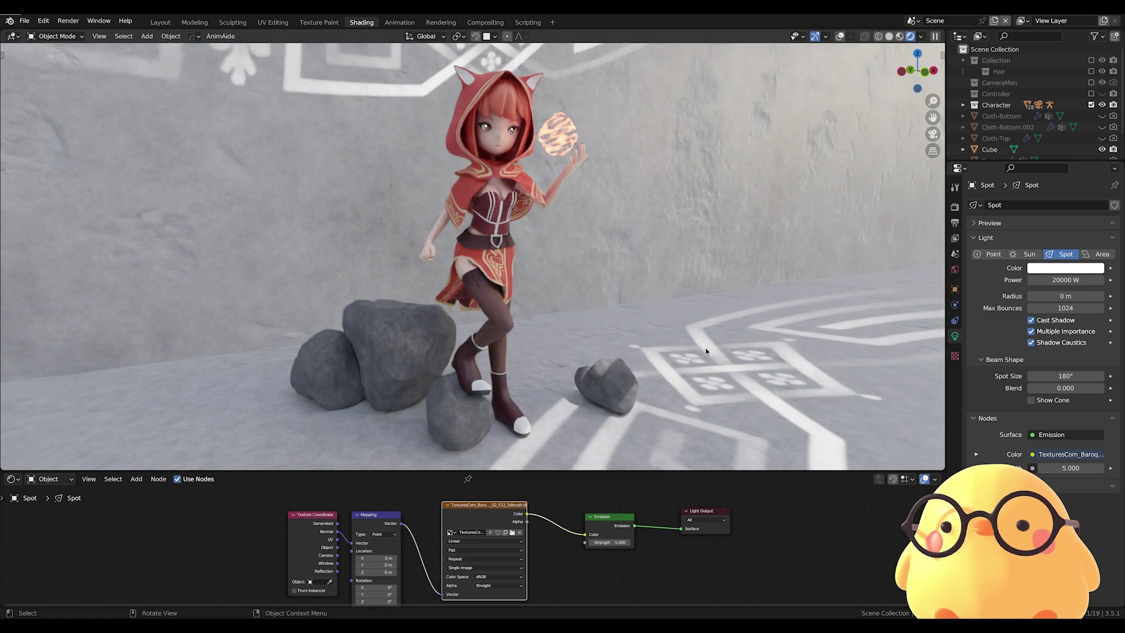
left_click_drag(723, 470, 727, 353)
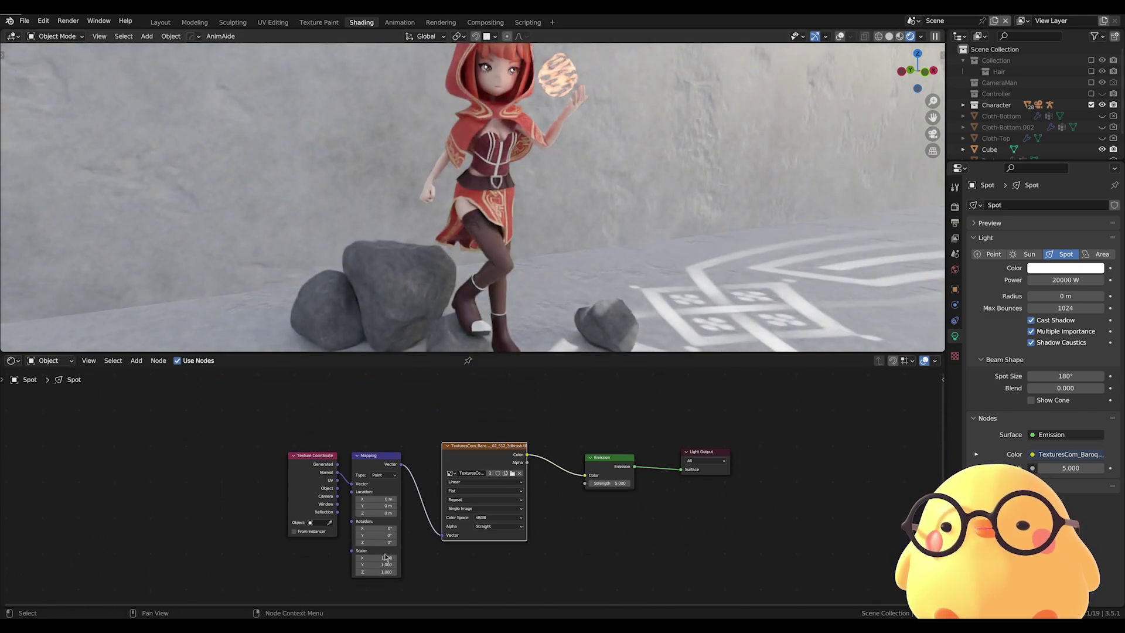
mouse_move(375, 498)
left_mouse_down()
mouse_move(404, 505)
mouse_move(384, 505)
left_mouse_up()
left_click(376, 499)
type("0")
key("Return")
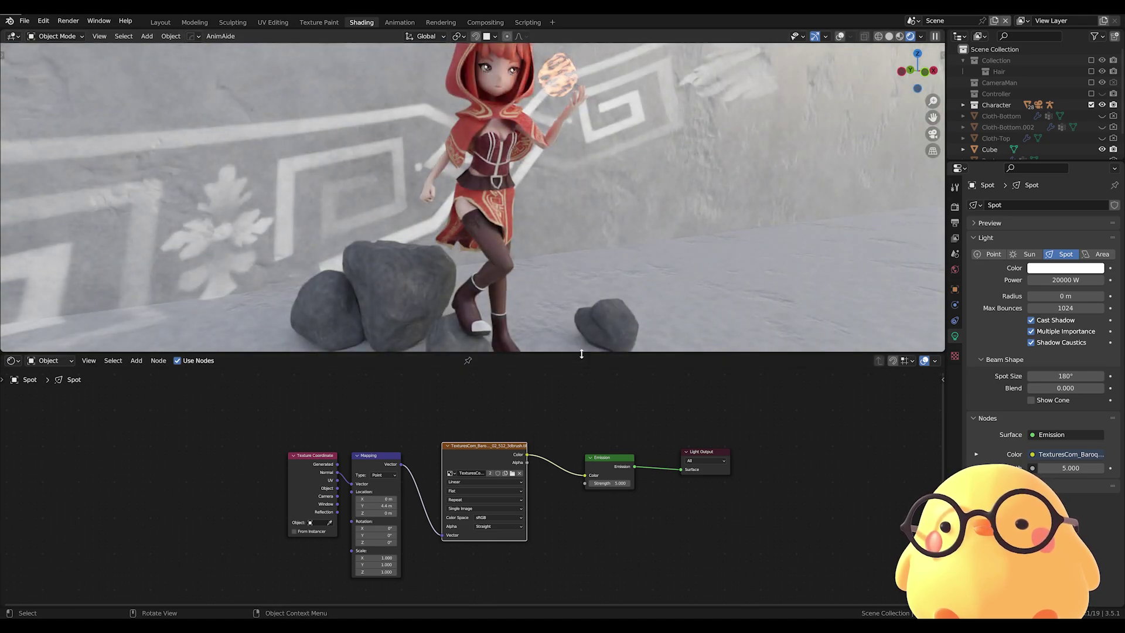
- Drag the Mapping Y location to about 5.6 m to shift the pattern along the wall
left_click_drag(581, 354, 575, 451)
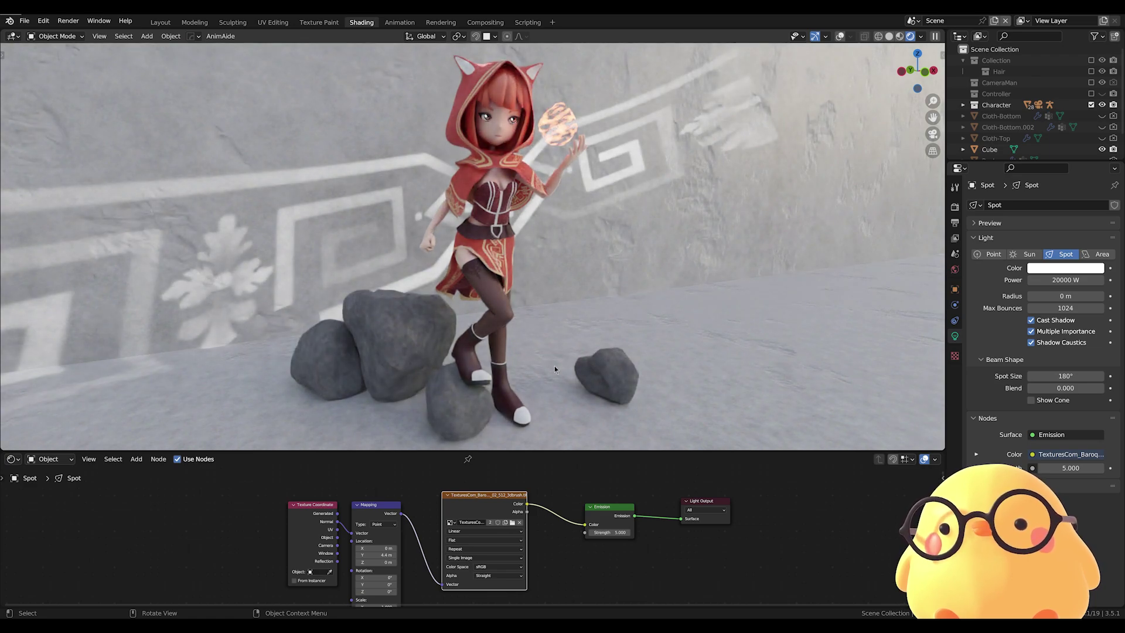
mouse_move(375, 555)
left_mouse_down()
mouse_move(389, 555)
mouse_move(380, 555)
left_mouse_up()
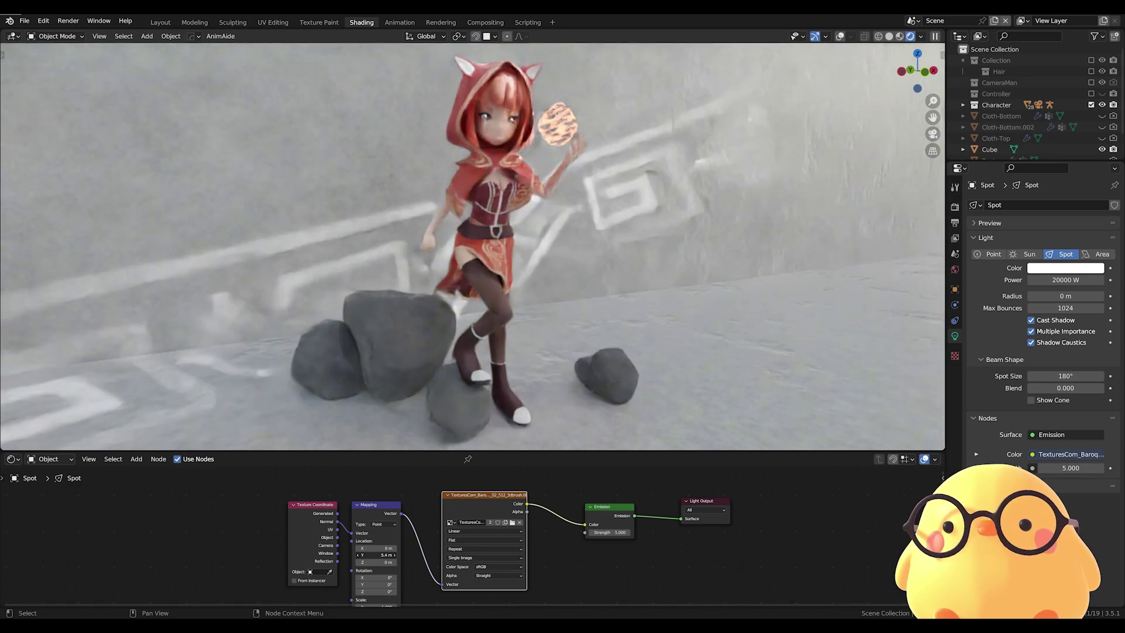
left_click_drag(379, 555, 377, 555)
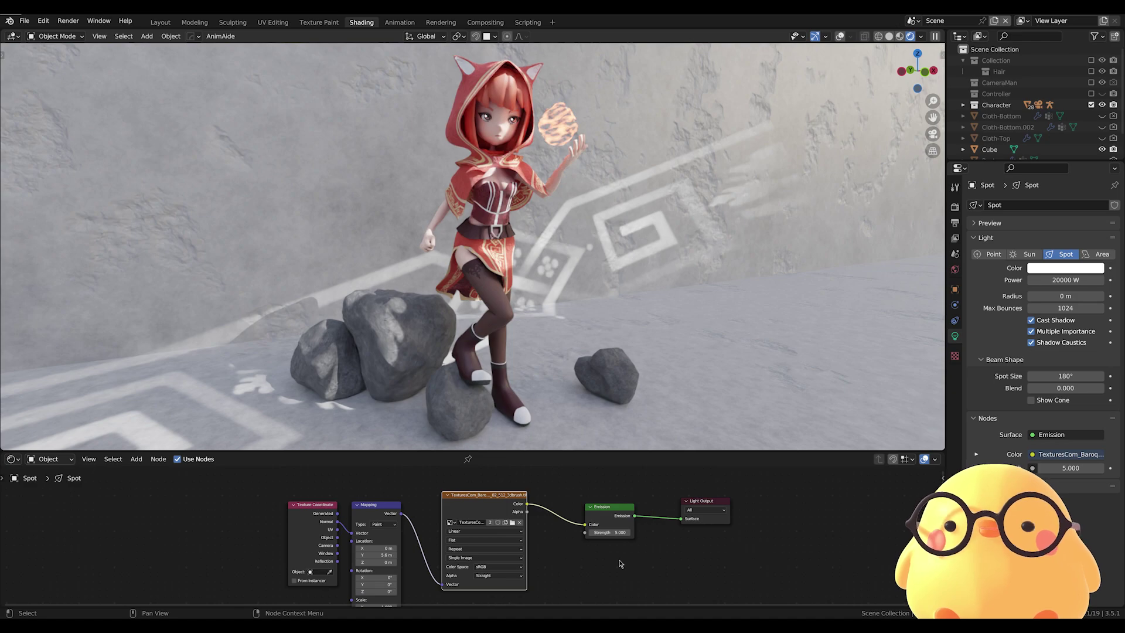
- Toggle the Spot light's Use Nodes off and back on to compare, then enlarge the node editor
left_click(177, 459)
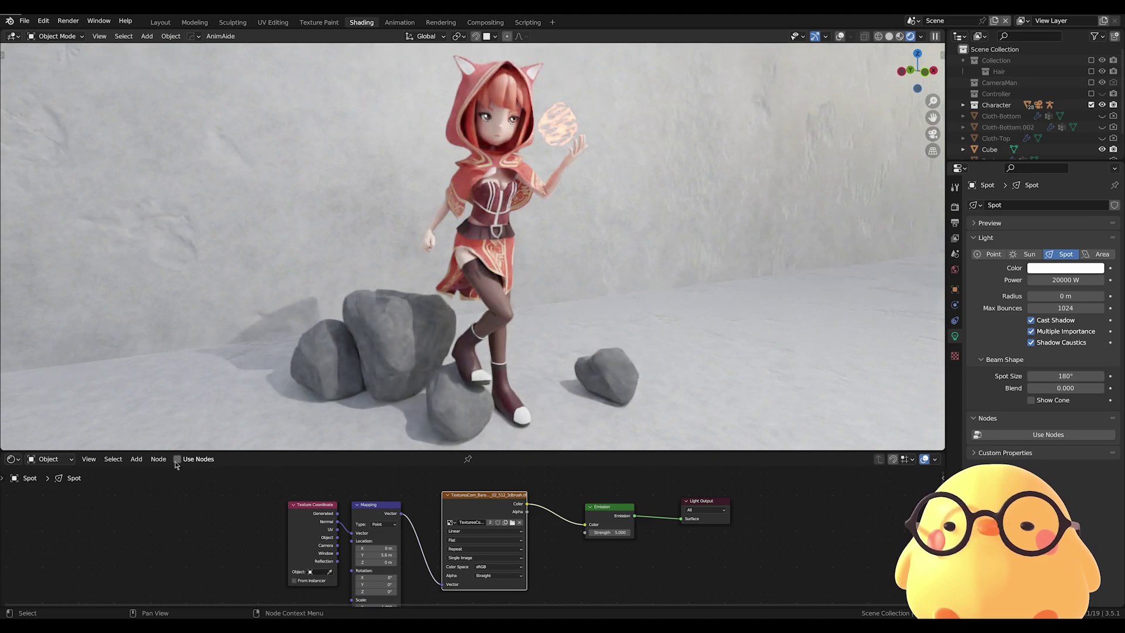
left_click(177, 459)
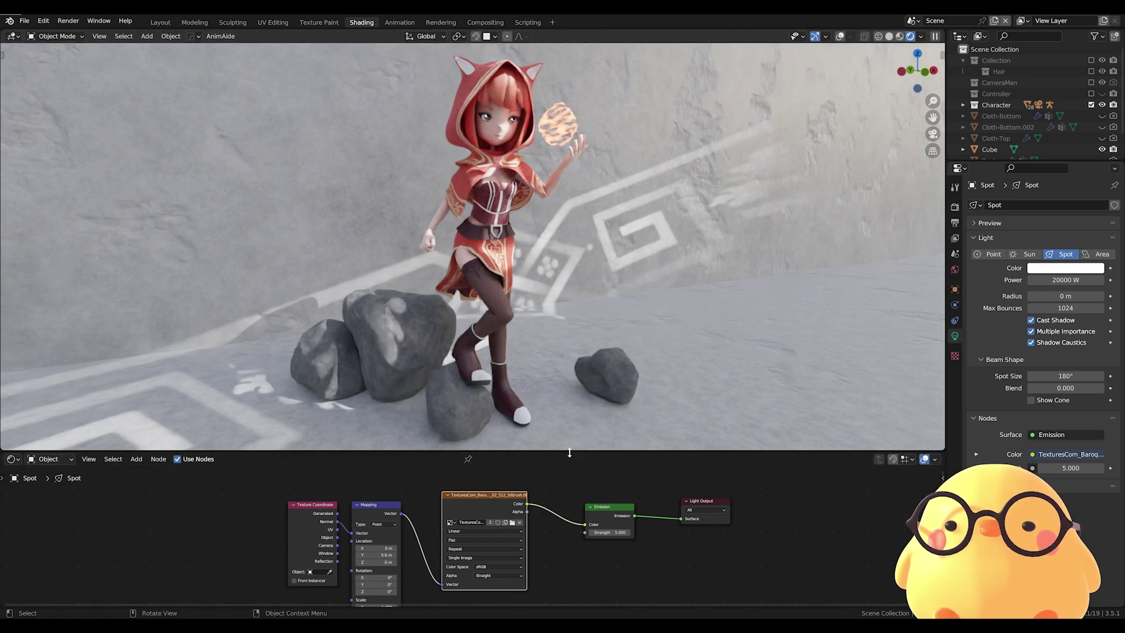
left_click_drag(569, 452, 577, 429)
- Box-select the Texture Coordinate and Mapping nodes and move them to a new position
left_click_drag(264, 474, 382, 559)
key("g")
left_click(401, 519)
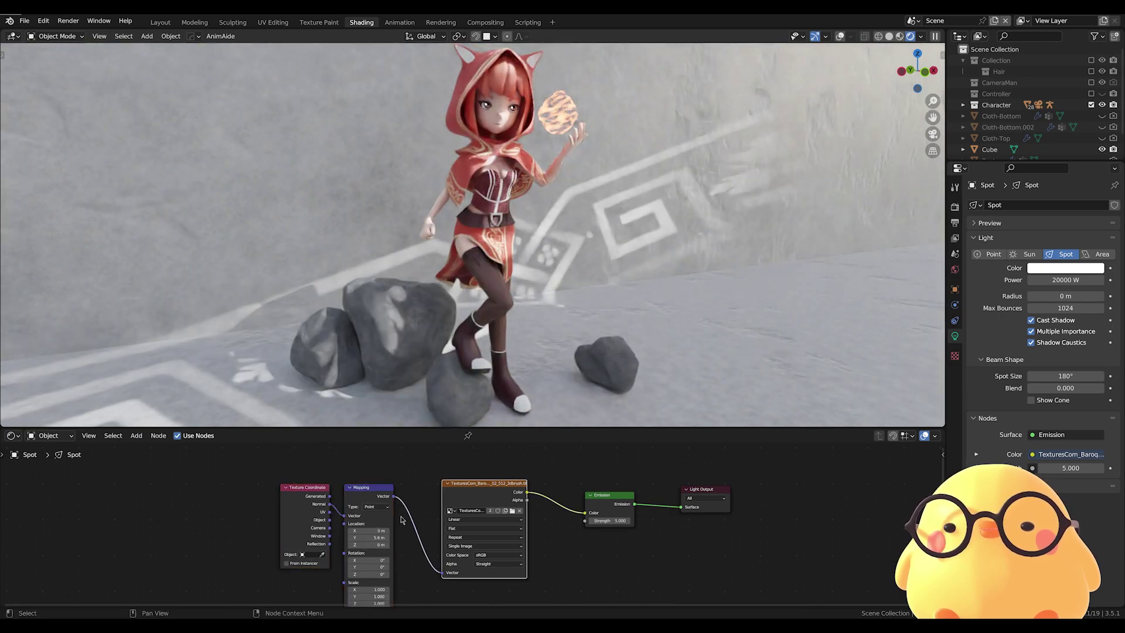
left_click_drag(269, 473, 387, 559)
key("g")
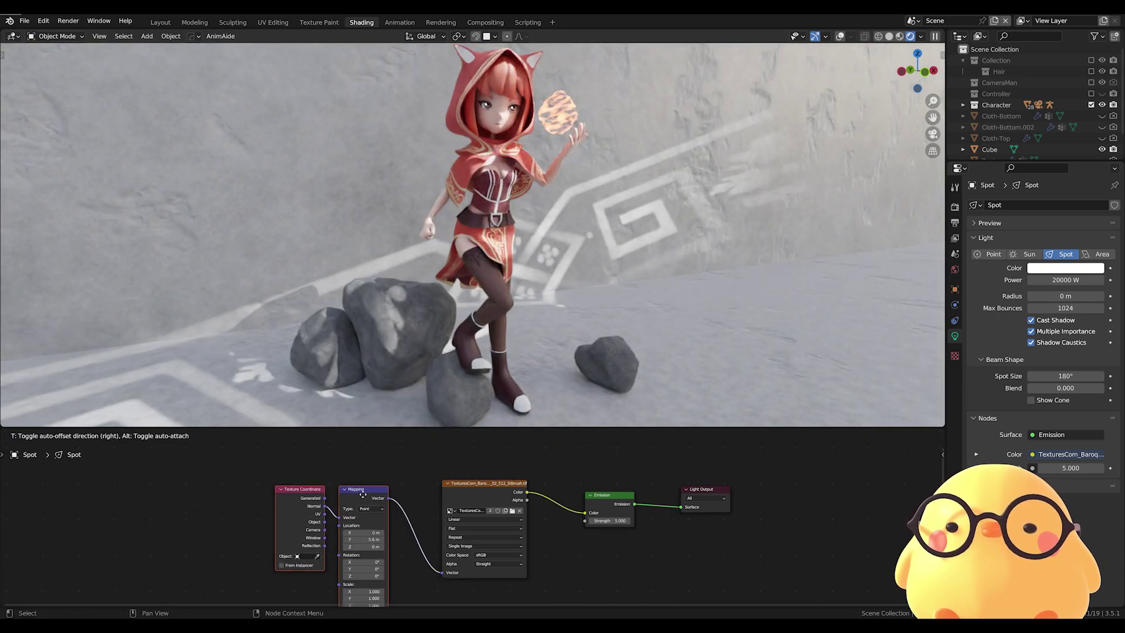
left_click(358, 498)
left_click_drag(262, 480, 412, 576)
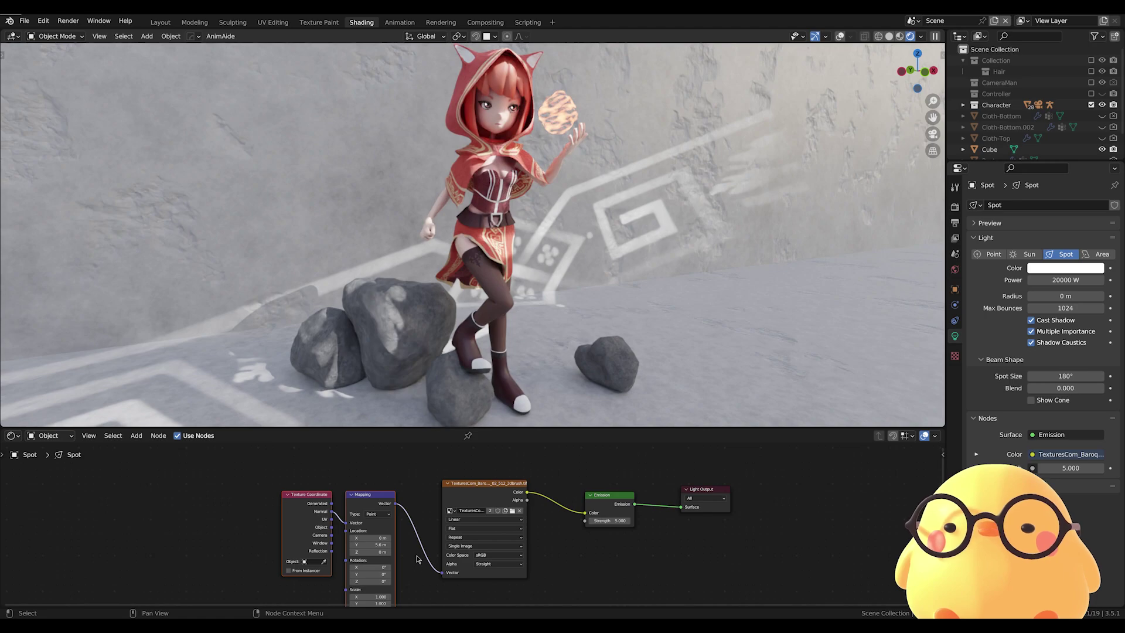
- Move the Texture Coordinate and Mapping nodes down and disconnect Mapping from the Image Texture
left_click(400, 492)
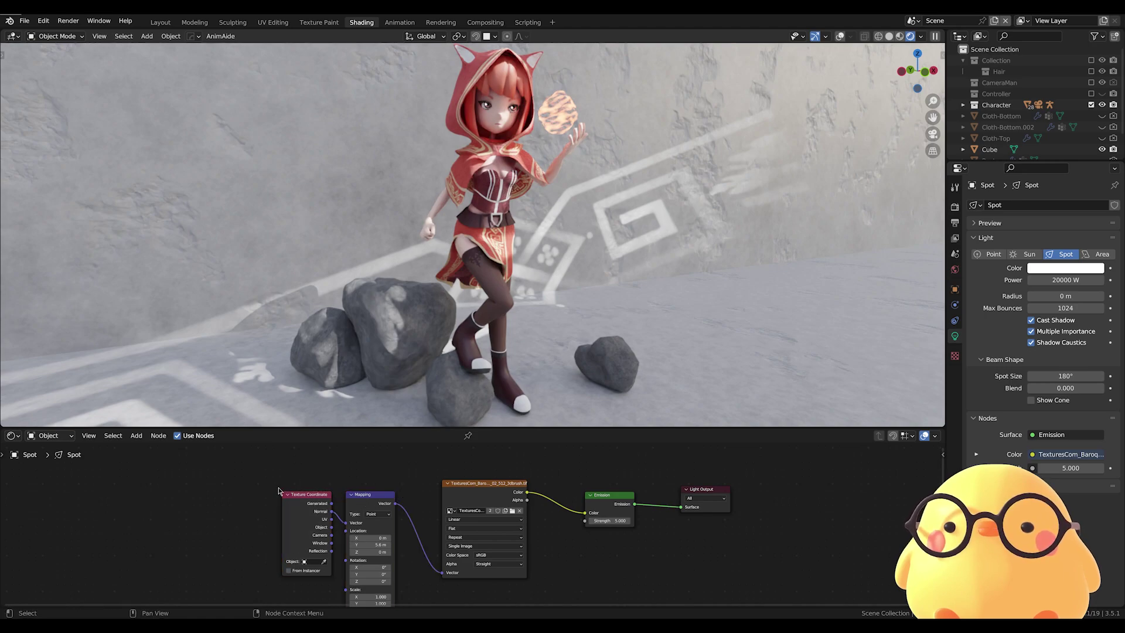
left_click_drag(279, 490, 404, 592)
left_click_drag(369, 495, 359, 535)
right_click_drag(423, 533, 420, 582, "ctrl")
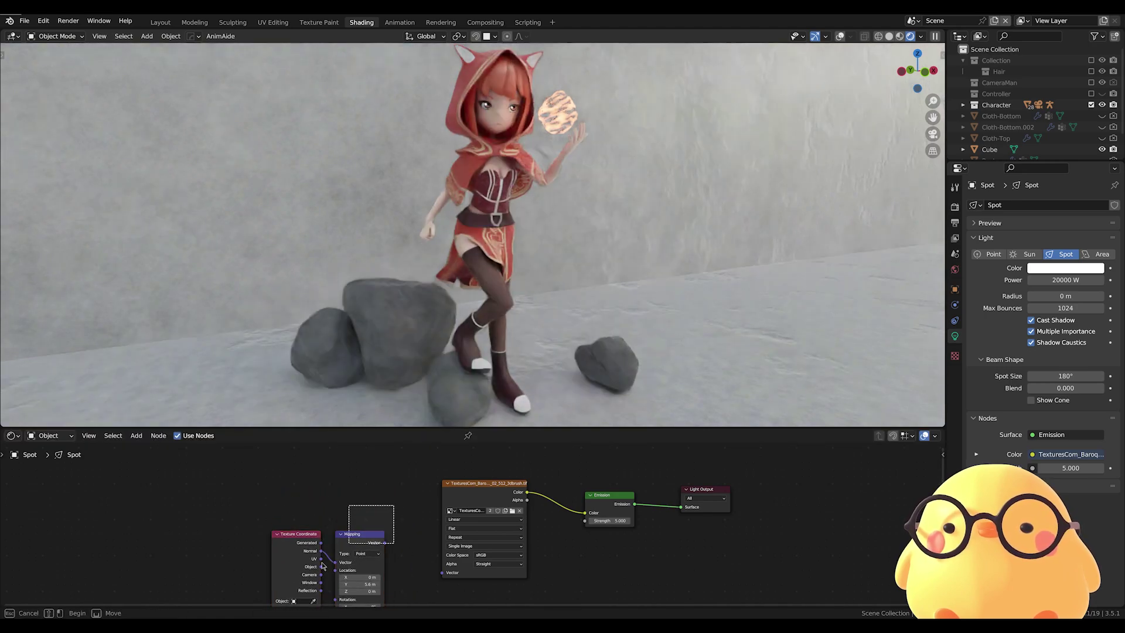
key("g")
- Discard the nodes Ctrl+T added and wire the original Mapping Vector into the Image Texture
left_click(480, 498)
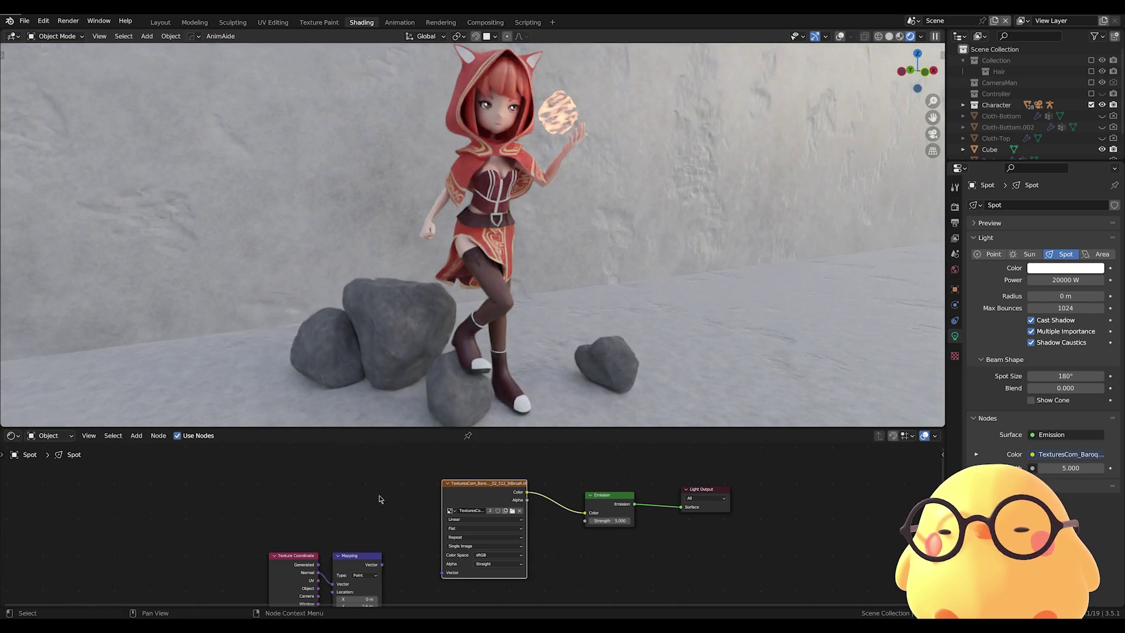
key("ctrl+t")
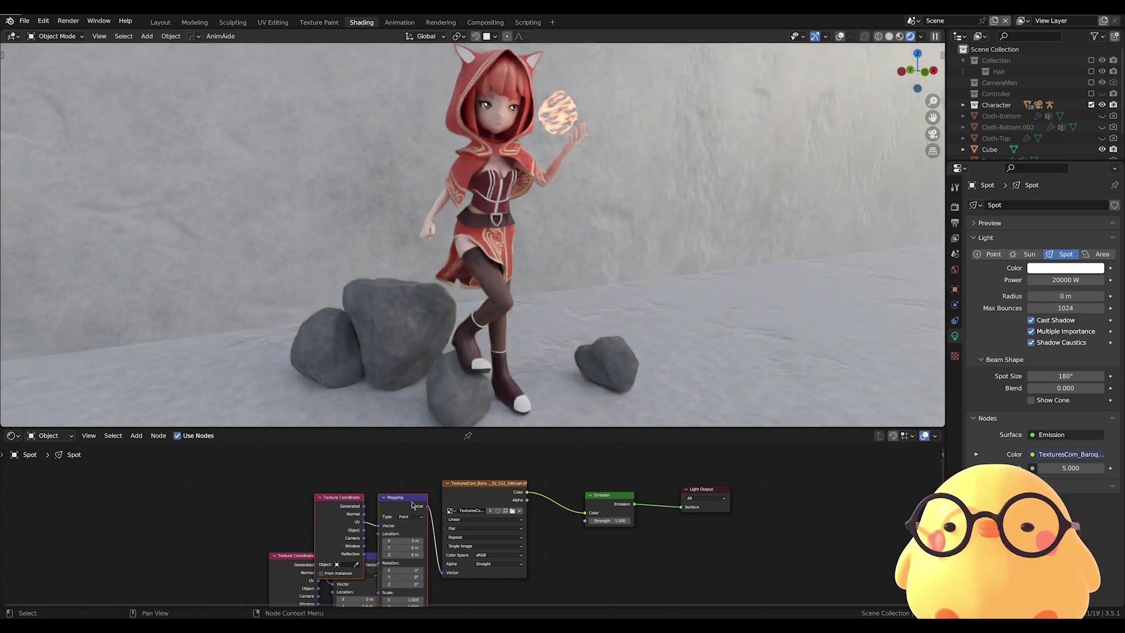
left_click_drag(419, 517, 415, 488)
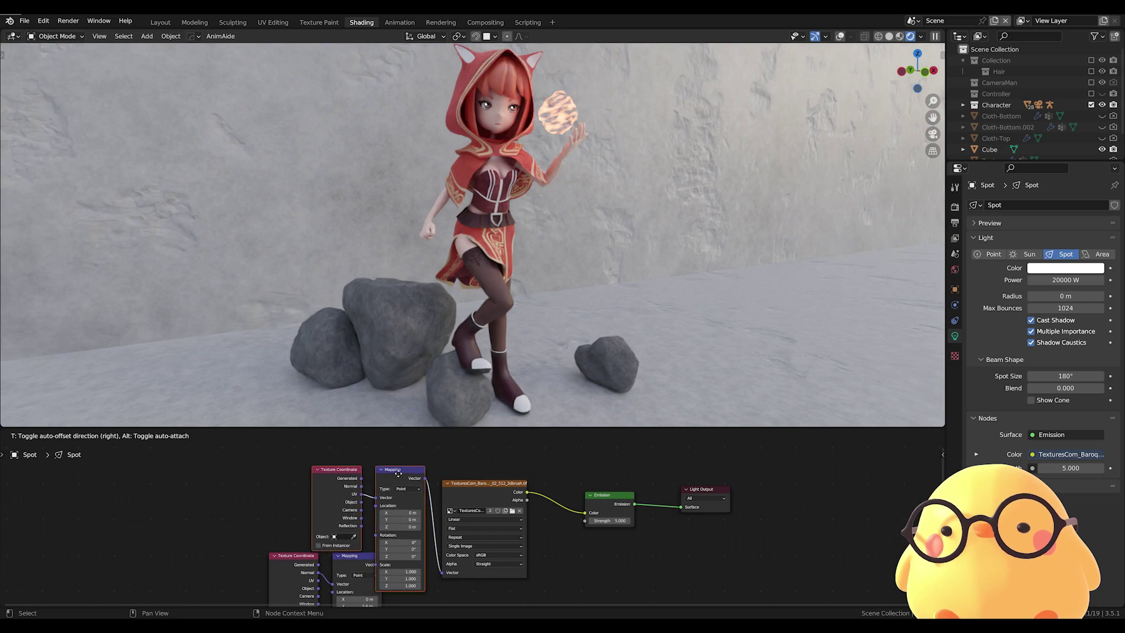
key("x")
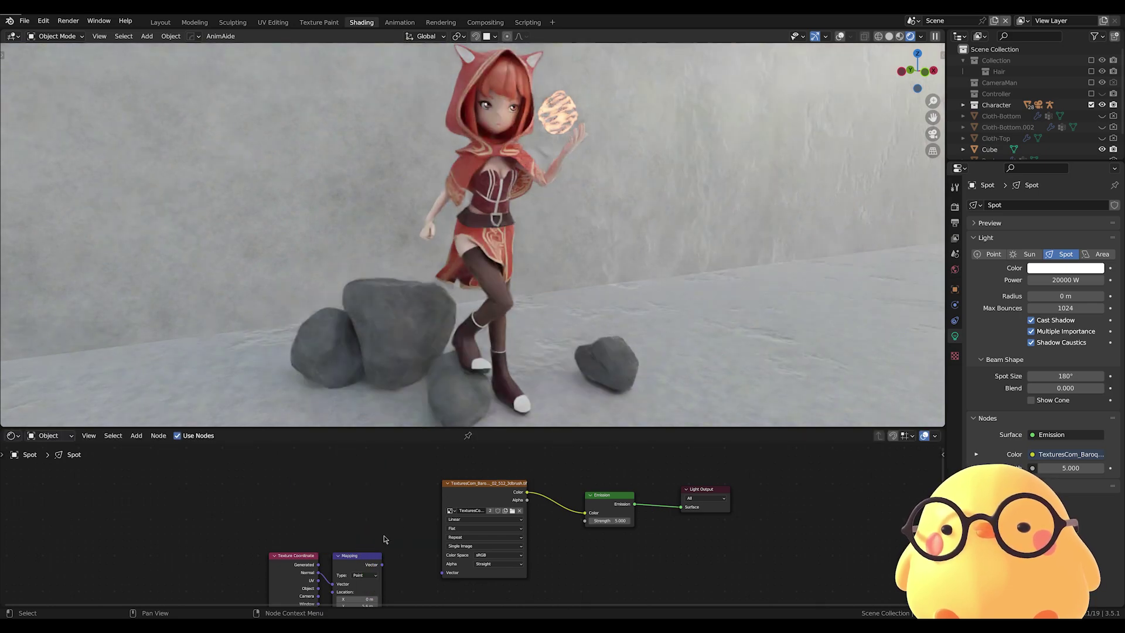
mouse_move(385, 570)
left_mouse_down()
mouse_move(396, 521)
mouse_move(442, 572)
left_mouse_up()
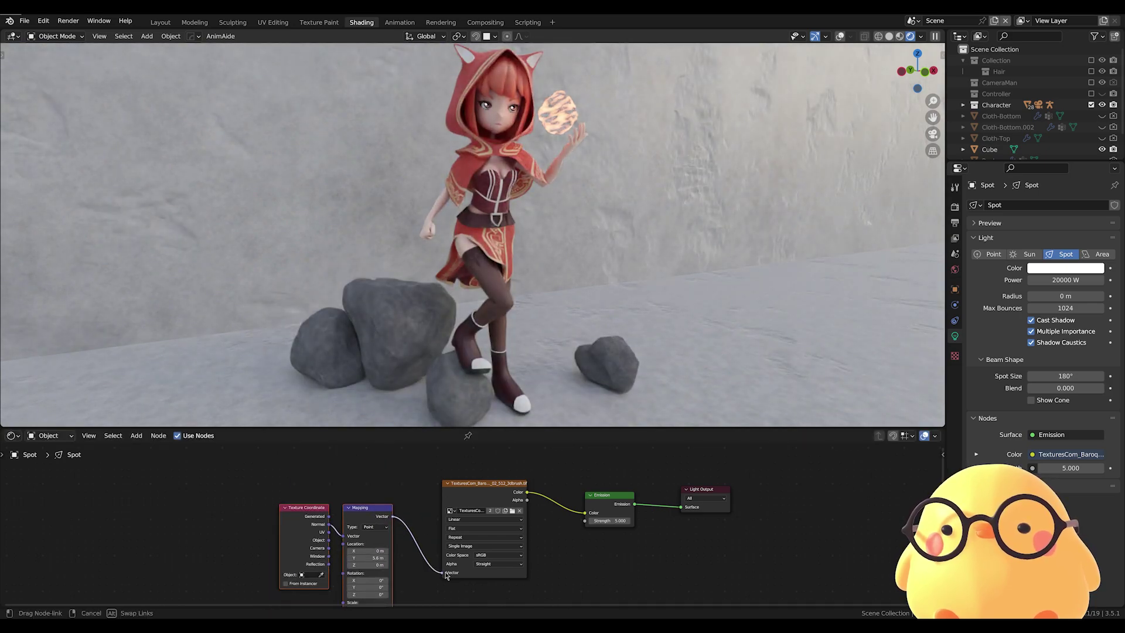
left_click_drag(376, 508, 395, 504)
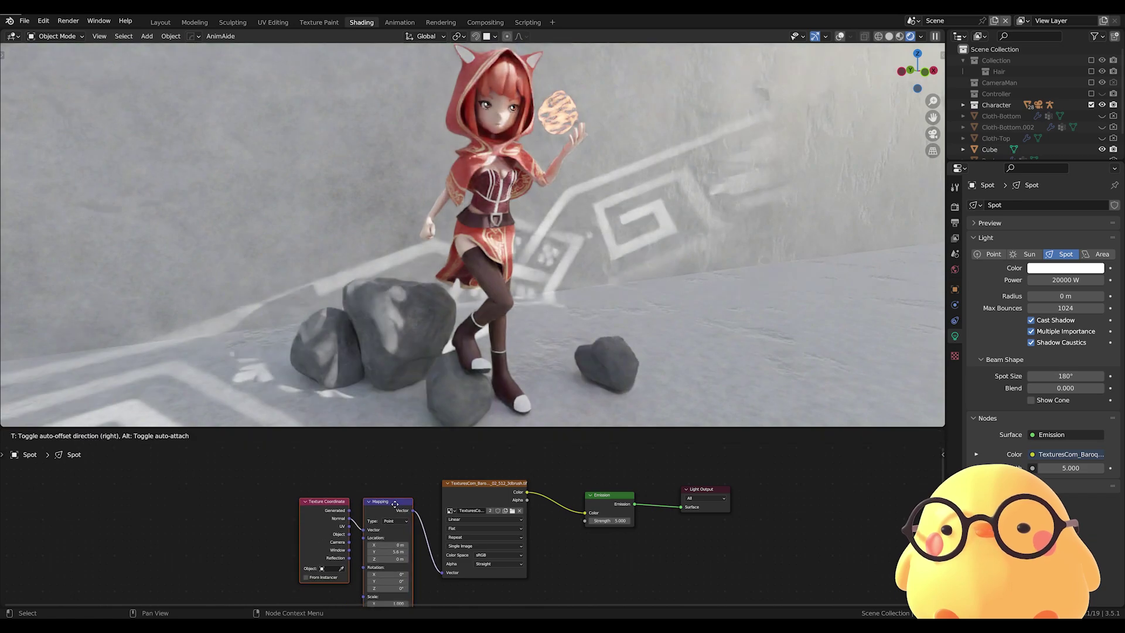
left_click(44, 23)
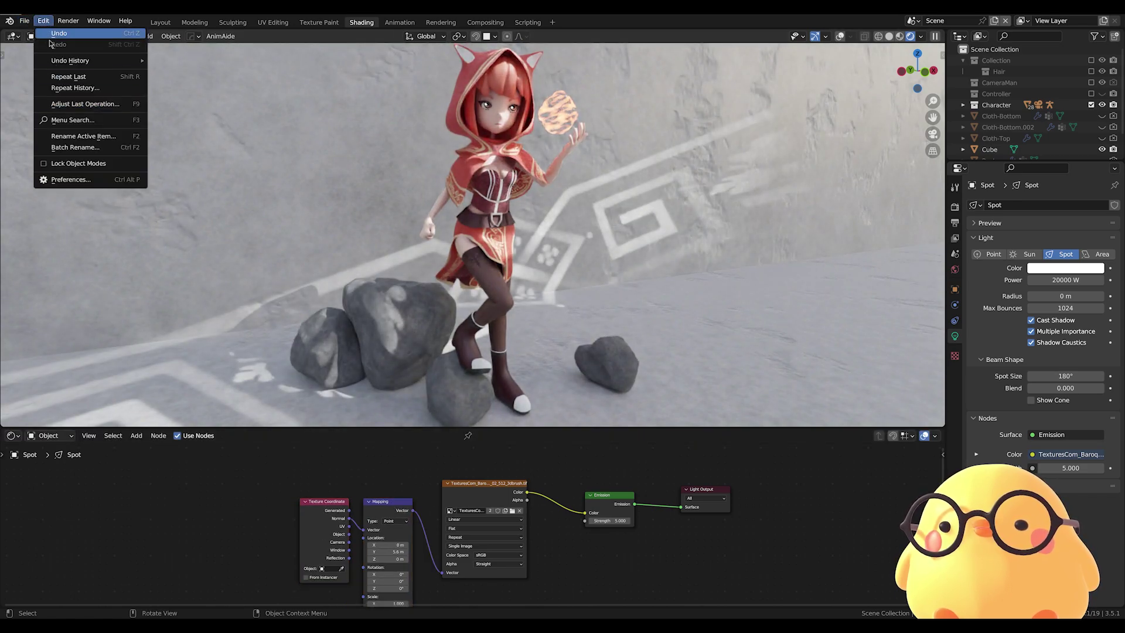
left_click(88, 184)
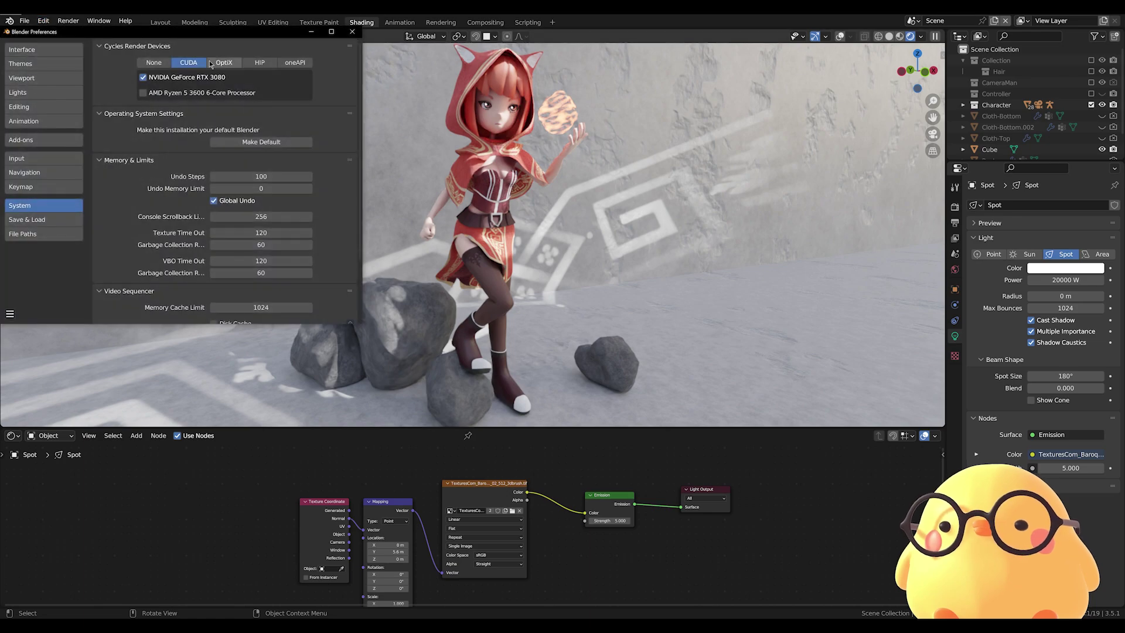
left_click(164, 165)
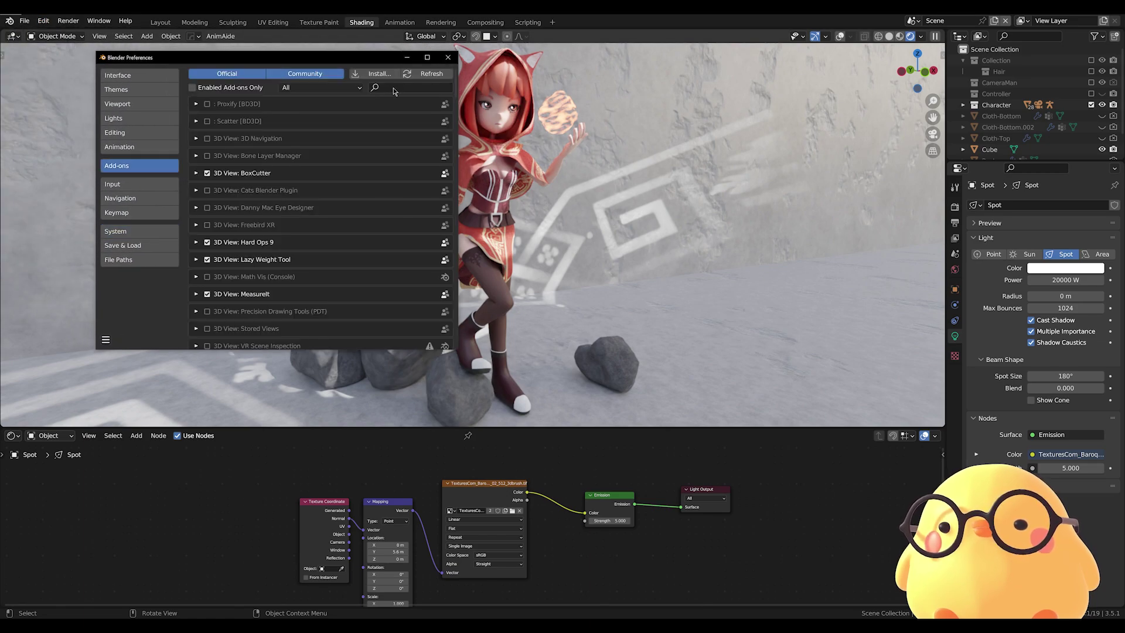
left_click(394, 87)
type("wrang")
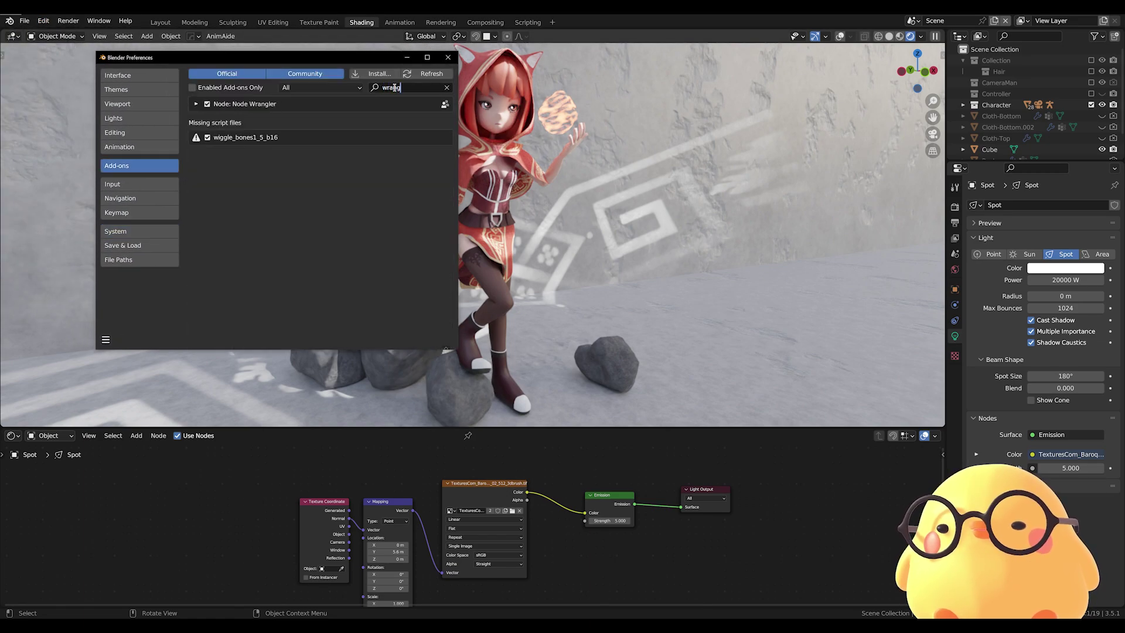
left_click(197, 105)
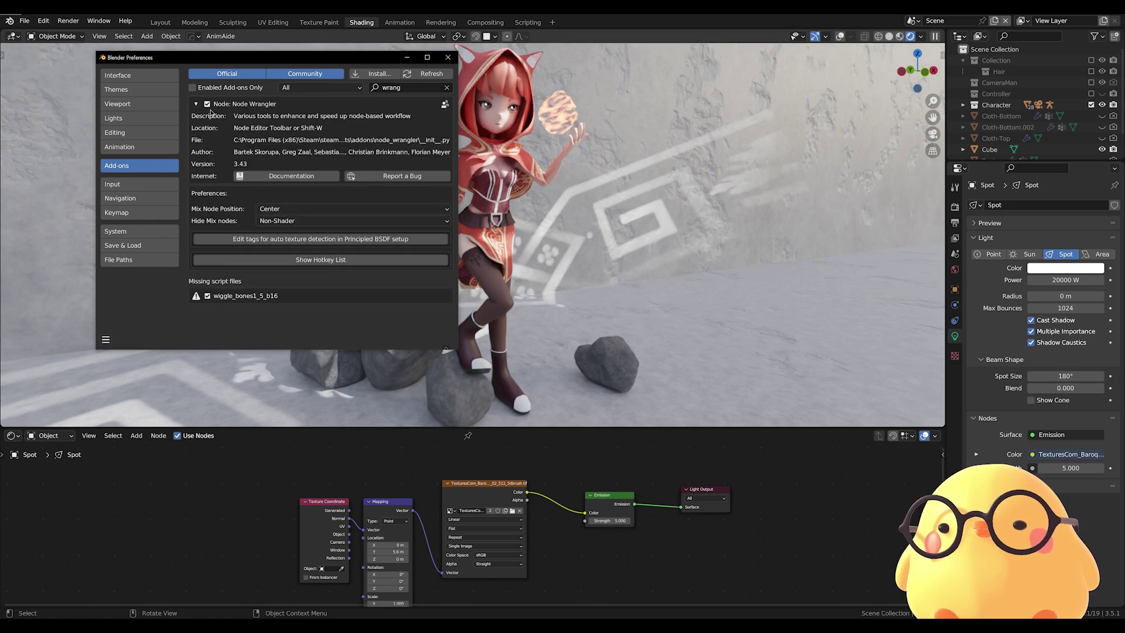
left_click(447, 57)
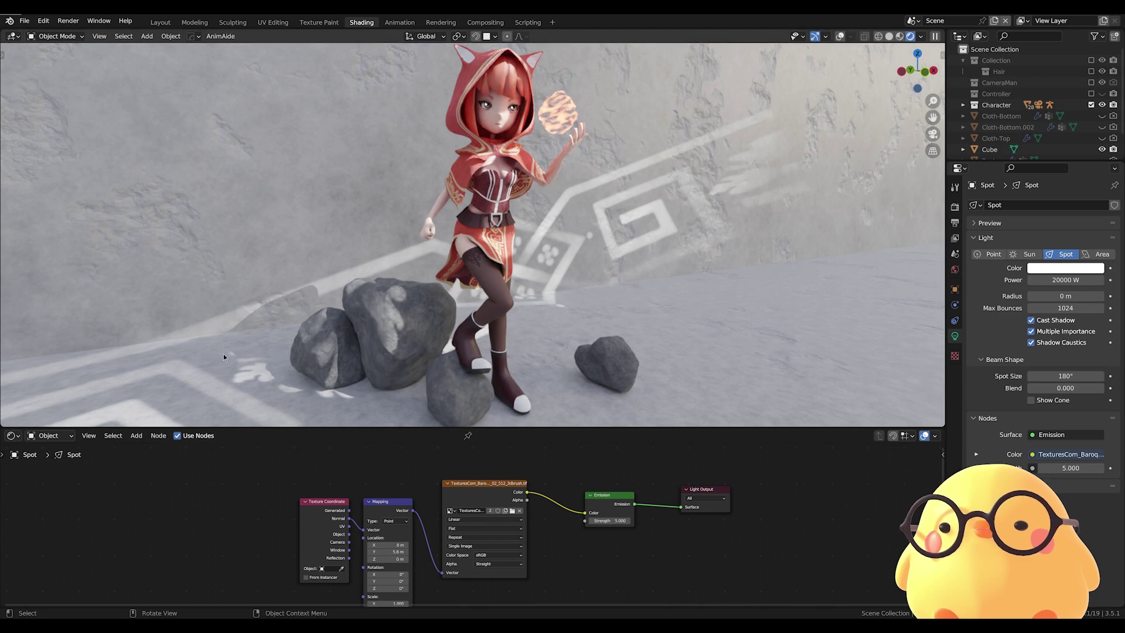
- Try replacing the coordinate nodes with Ctrl+T, then undo back to the original pair
left_click(462, 503)
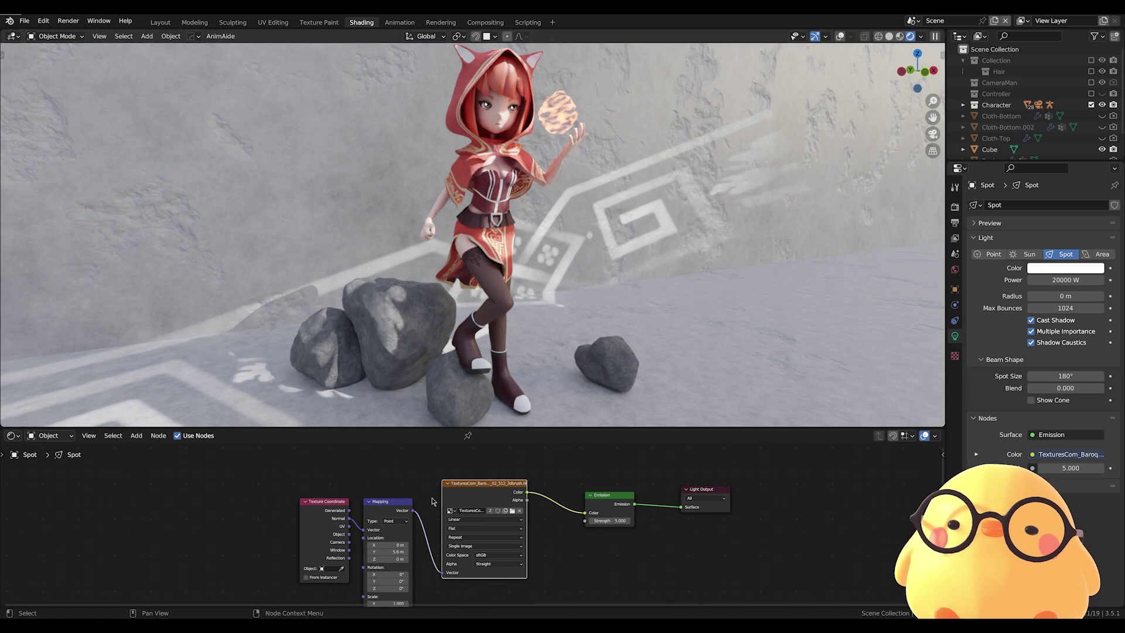
key("ctrl+t")
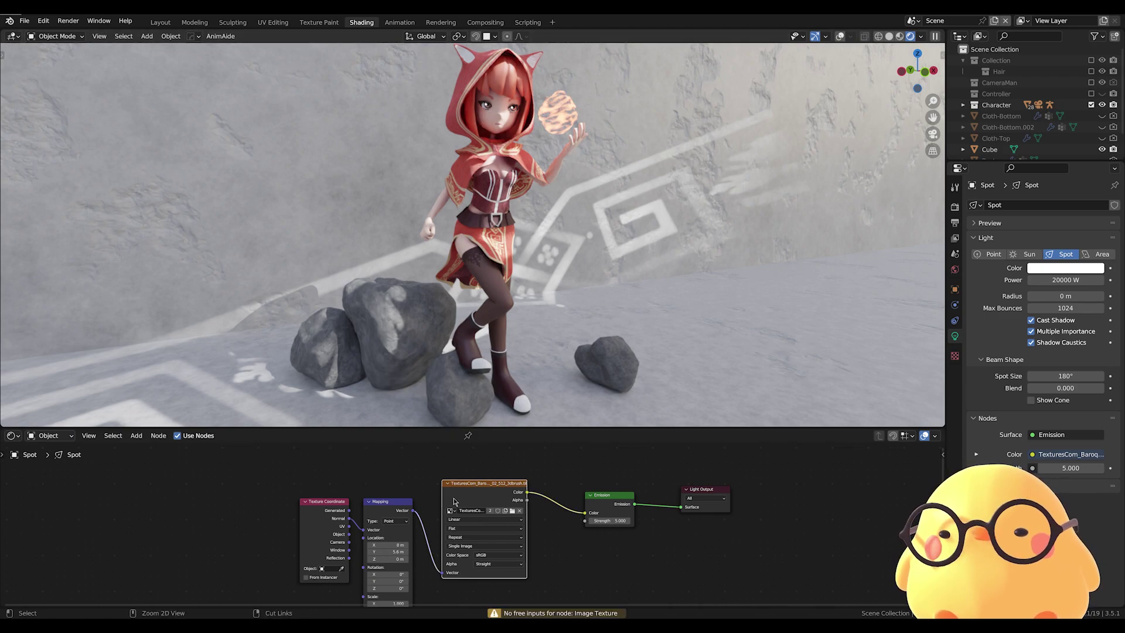
key("Delete")
key("ctrl+t")
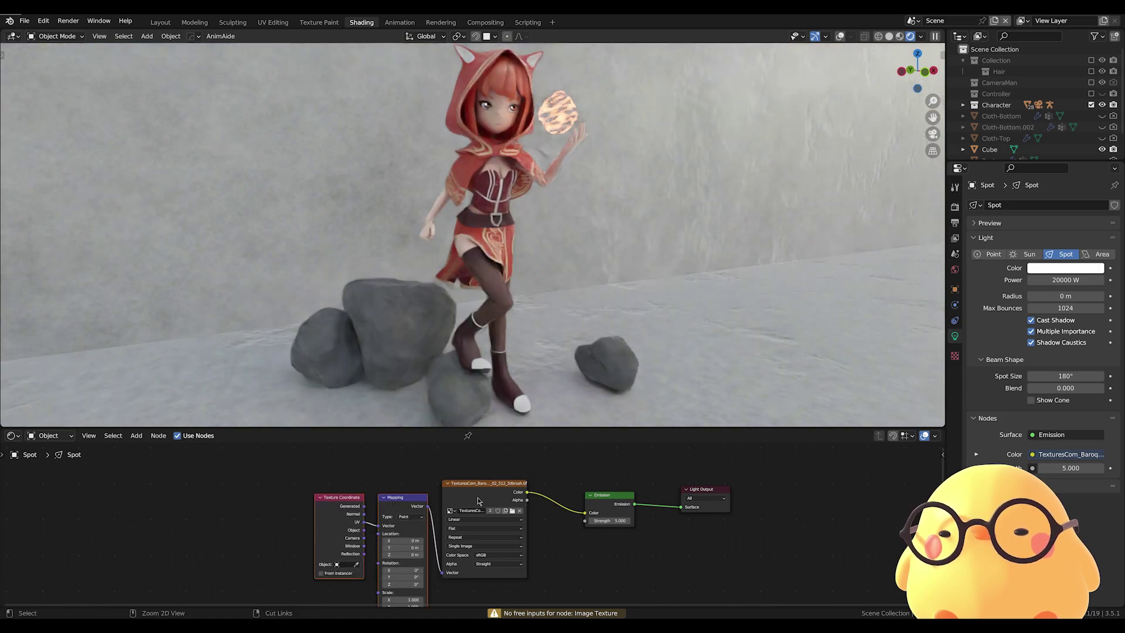
left_click(416, 478)
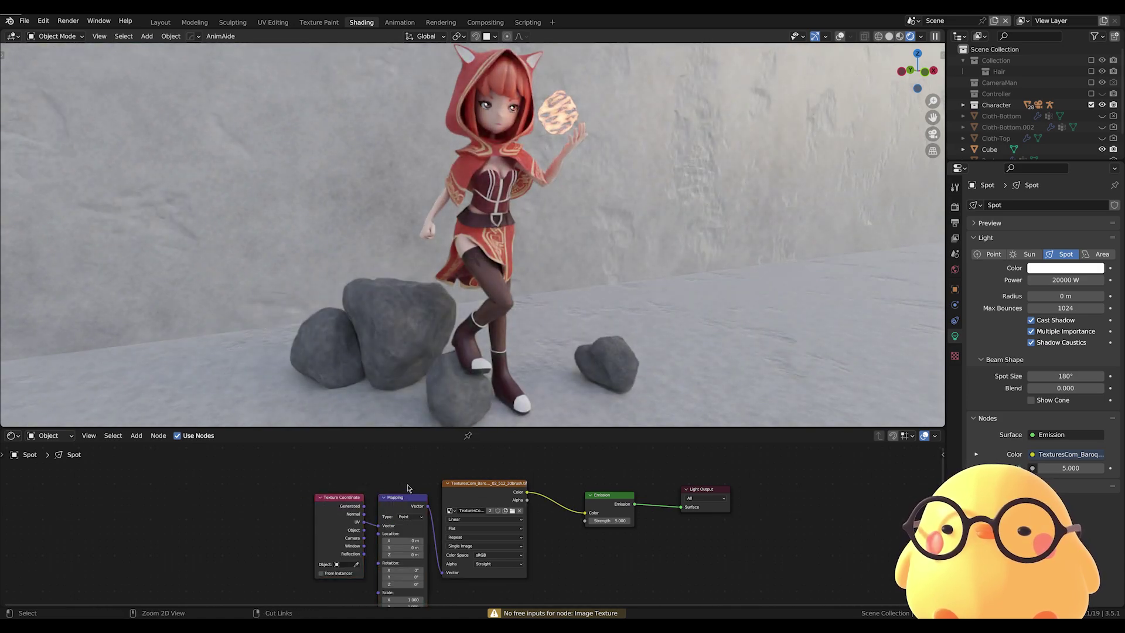
key("ctrl+z")
key("ctrl+z")
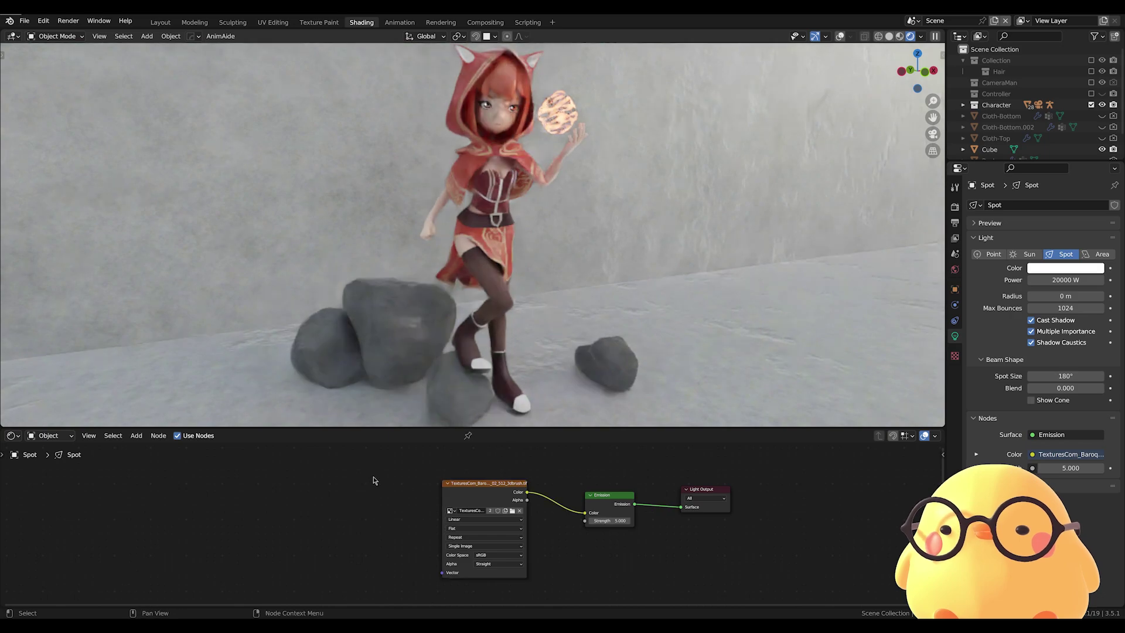
key("ctrl+z")
- Rearrange the nodes and link Texture Coordinate Normal into the Mapping Vector input
mouse_move(381, 508)
left_mouse_down()
mouse_move(383, 499)
mouse_move(340, 505)
left_mouse_up()
left_click(338, 519)
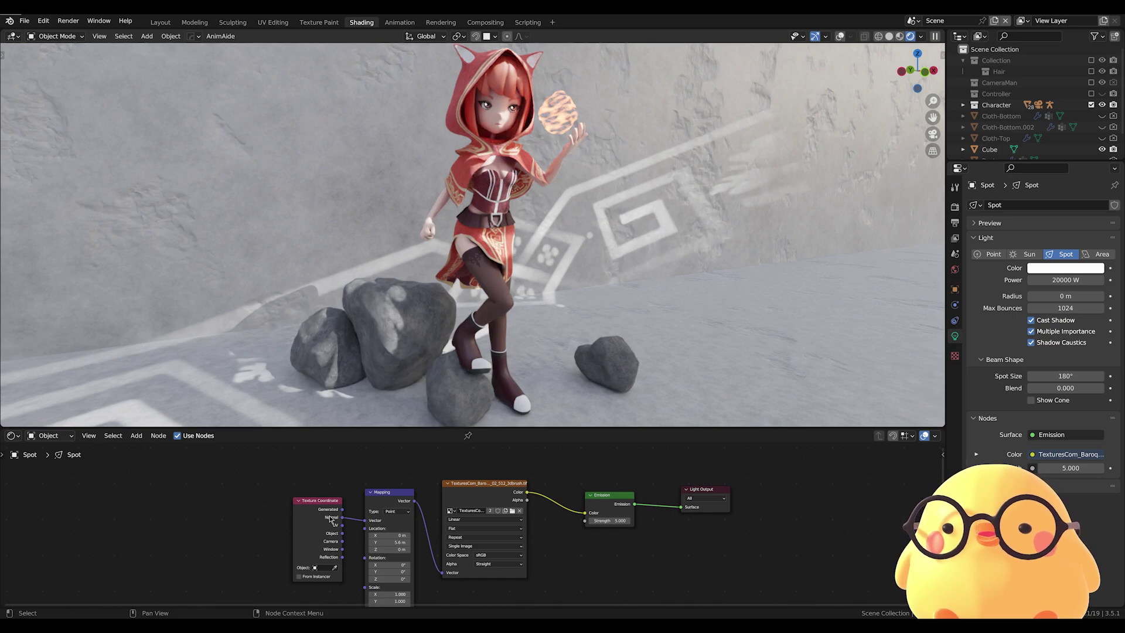
mouse_move(331, 518)
left_mouse_down()
mouse_move(364, 527)
mouse_move(383, 494)
left_mouse_up()
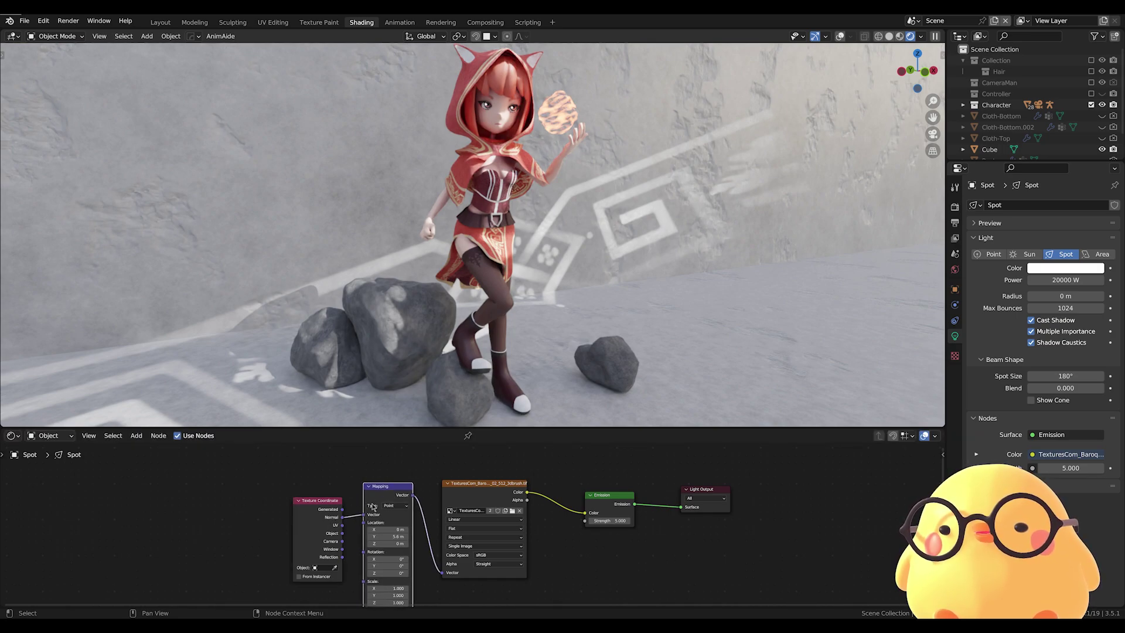
left_click(513, 510)
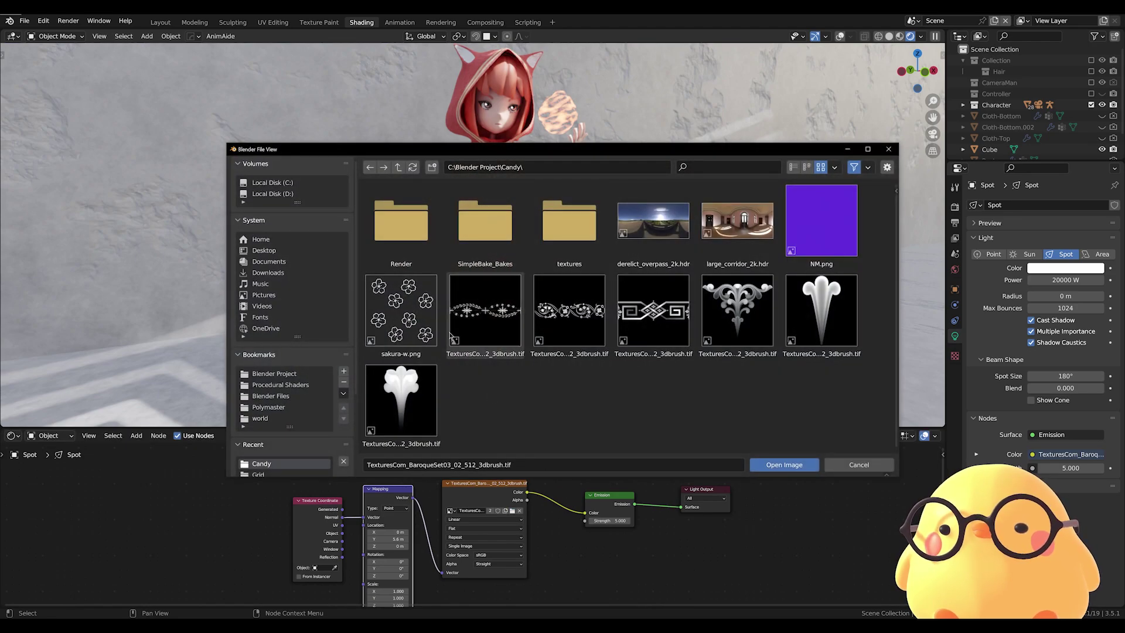
key("Escape")
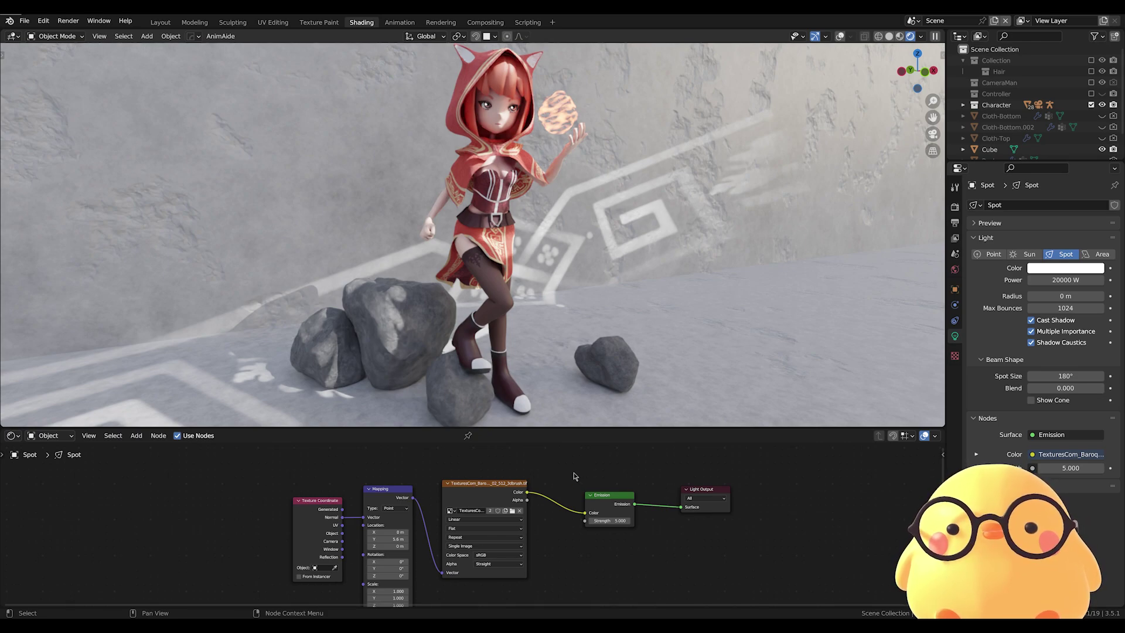
- Set the Mapping scale to 2, then all three axes to 10 for finer tiling
scroll(402, 559, "up", 1)
left_click(390, 561)
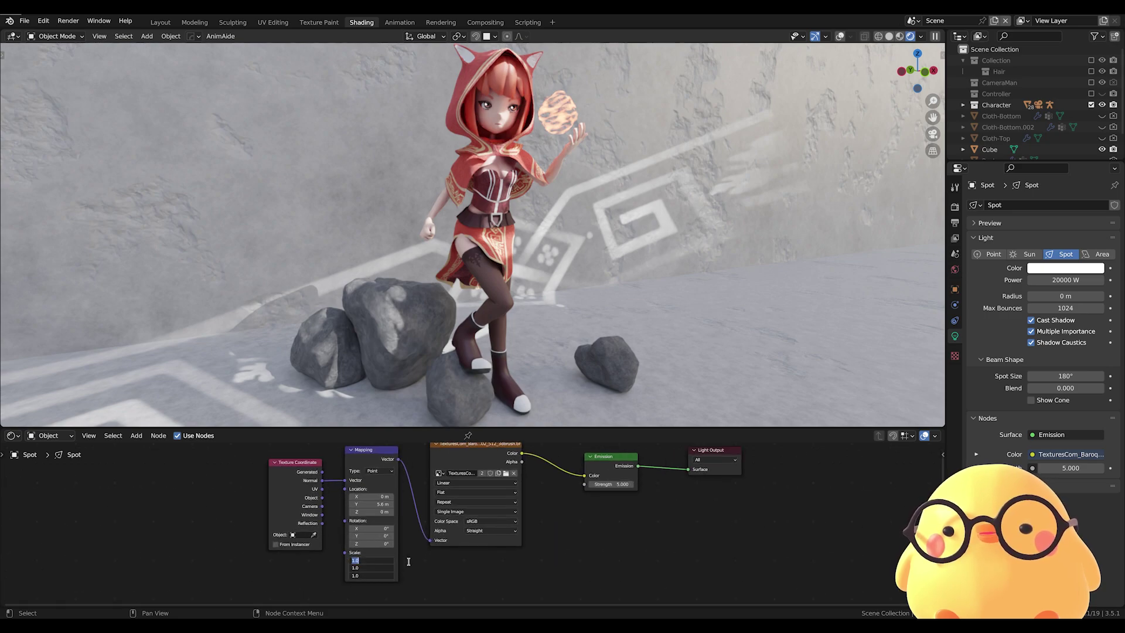
type("2")
key("Return")
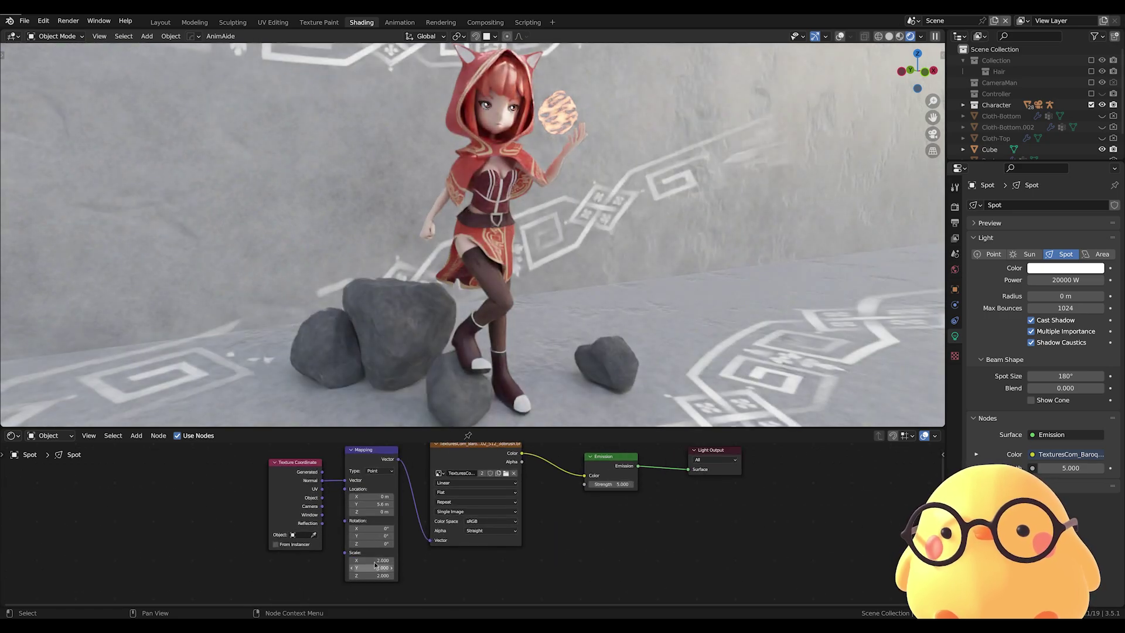
left_click_drag(375, 561, 460, 548)
type("10")
key("Return")
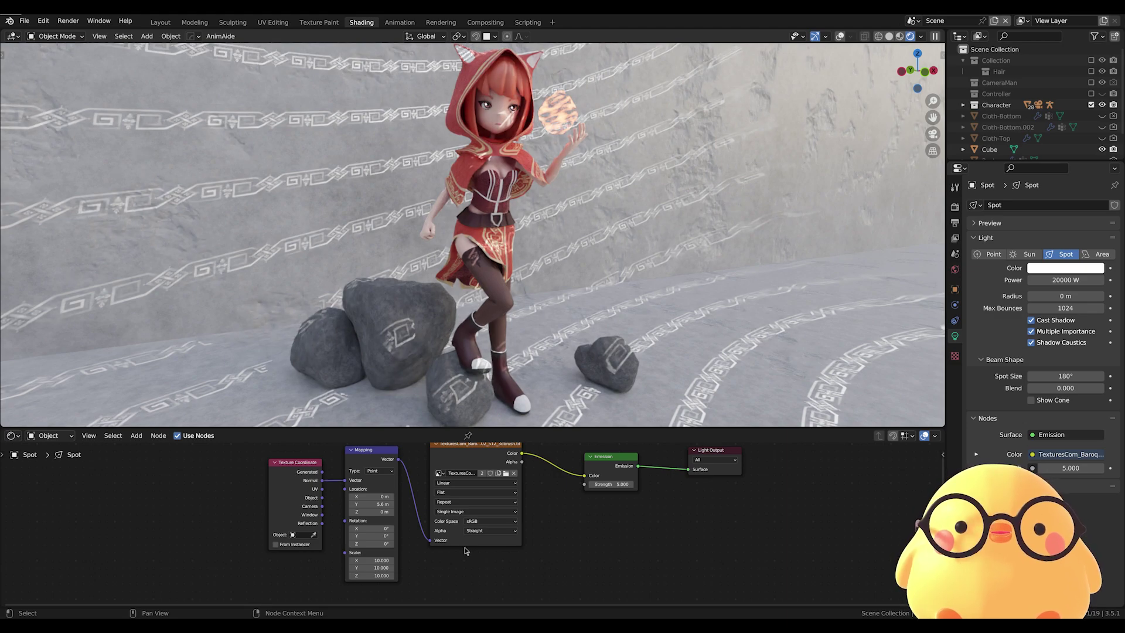
- Reset all three Mapping scale values back to 1
left_click_drag(378, 560, 381, 575)
type("1")
key("Return")
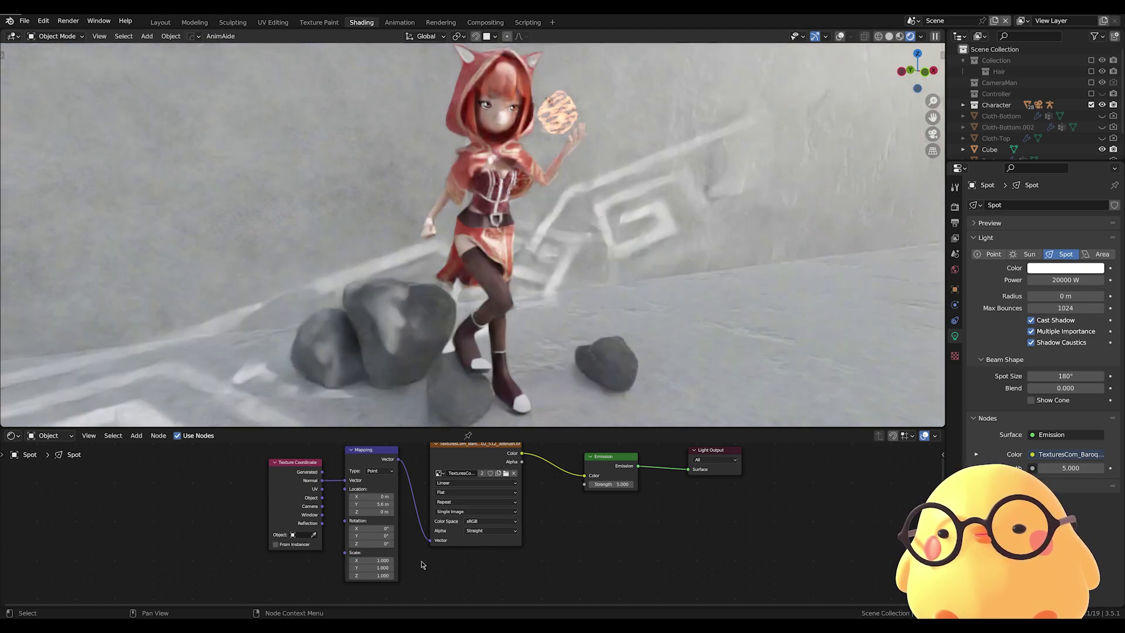
- Open and dismiss the image browser twice, keeping the baroque brush texture loaded
left_click(507, 473)
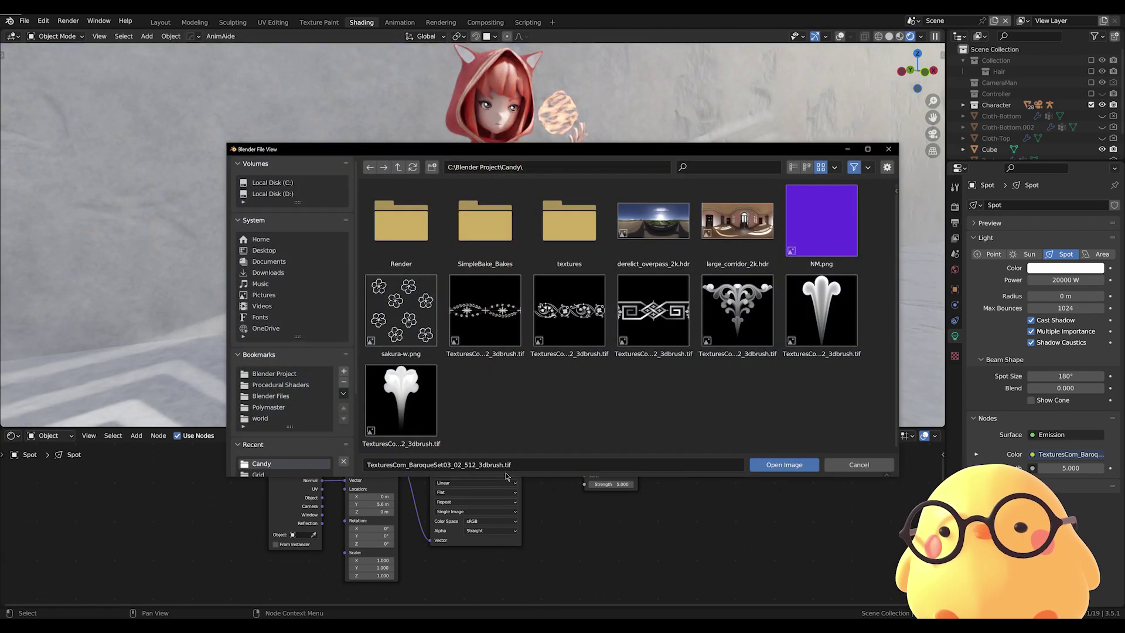
key("Escape")
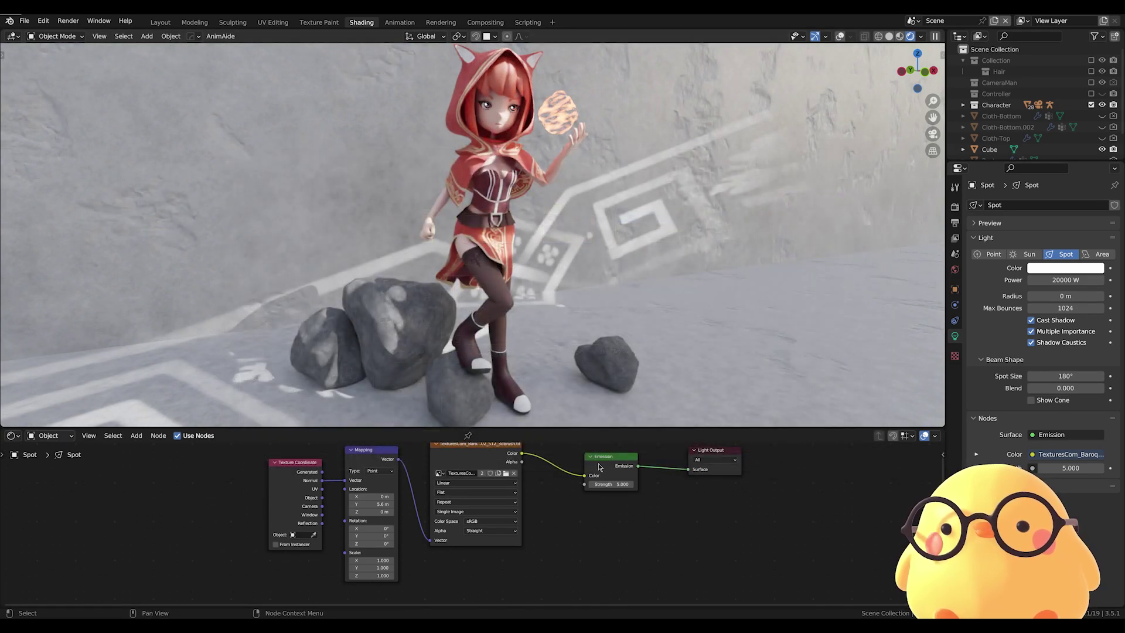
left_click(506, 473)
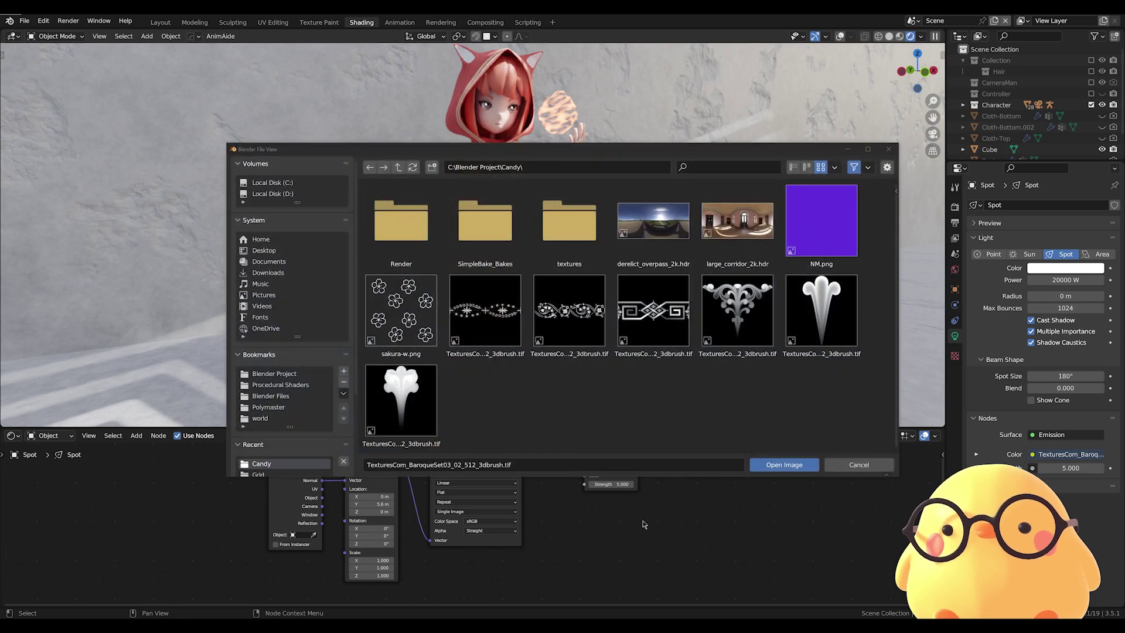
key("Escape")
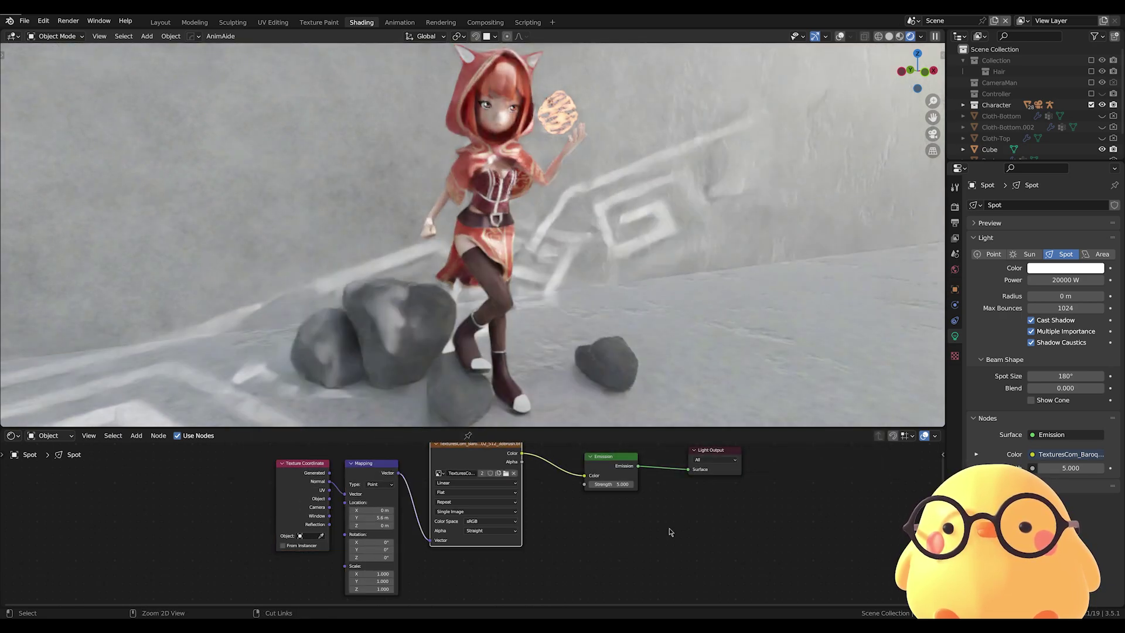
- Undo four edits to remove the Texture Coordinate and Mapping nodes, returning Emission strength to 1.000
key("ctrl+z")
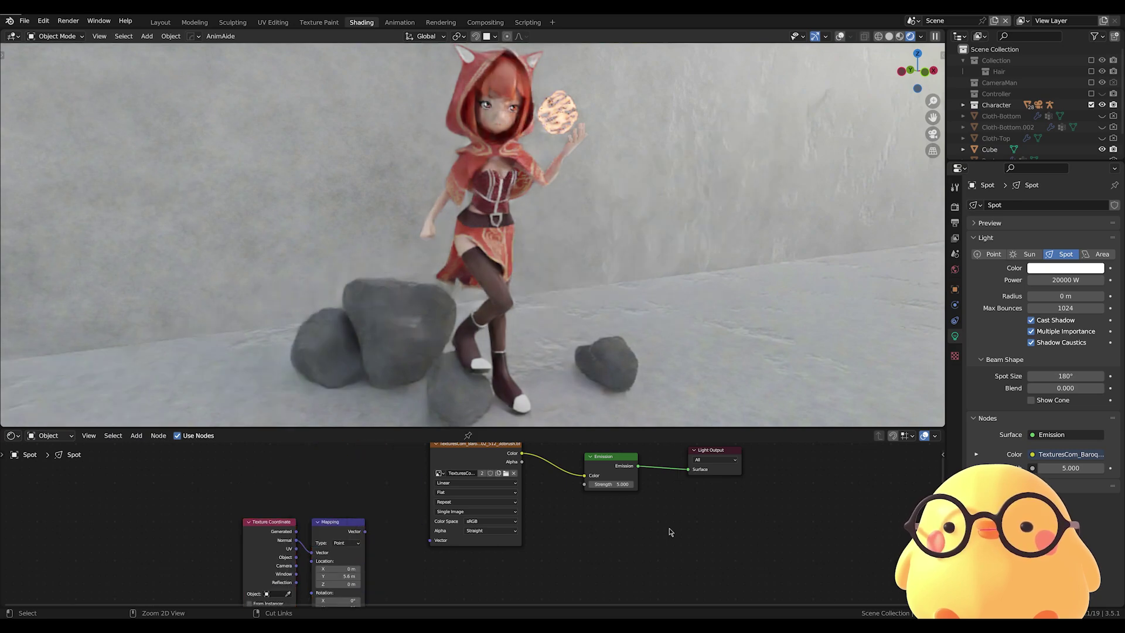
key("ctrl+z")
key("ctrl+z")
key("ctrl+z")
key("ctrl+z")
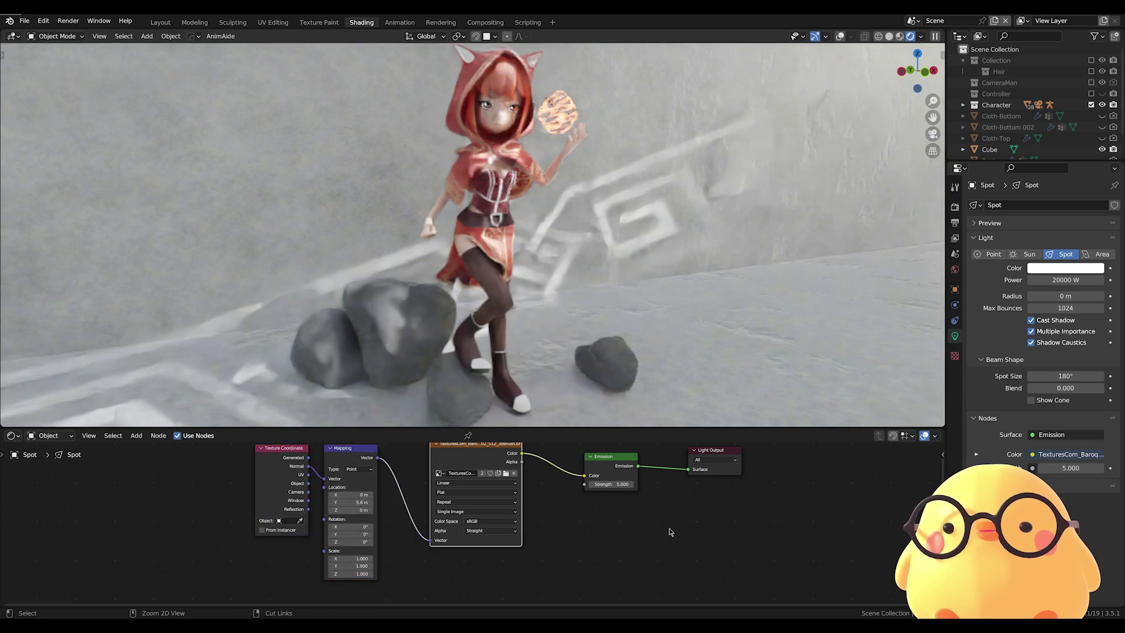
key("ctrl+z")
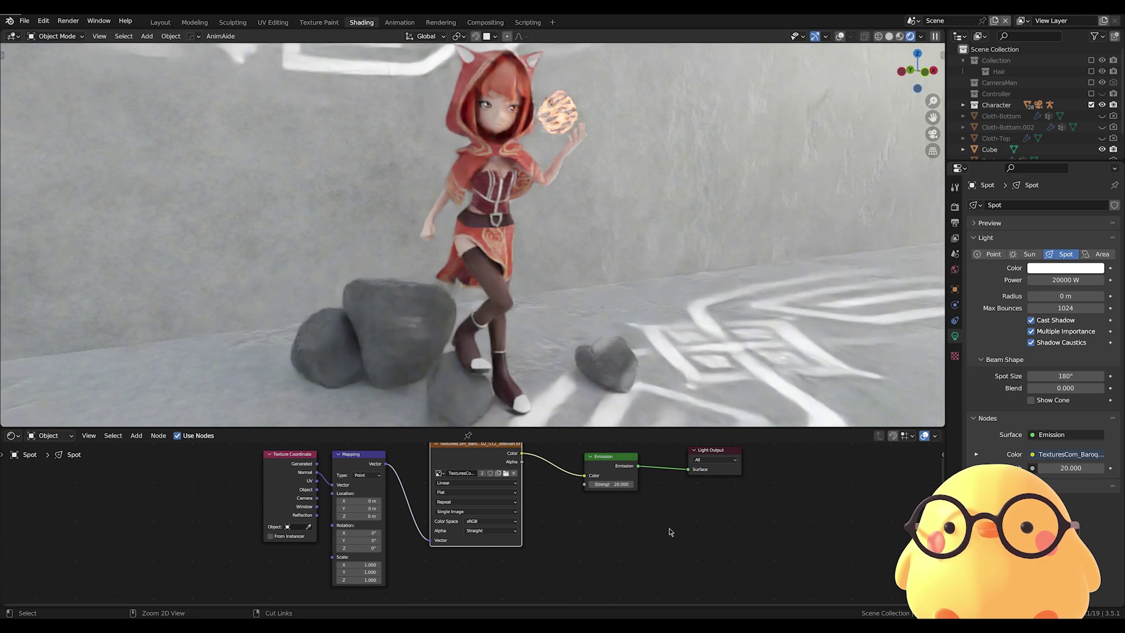
key("ctrl+z")
- Undo once more, then redo to bring back the mapped grid_03.jpg texture on the light
key("ctrl+z")
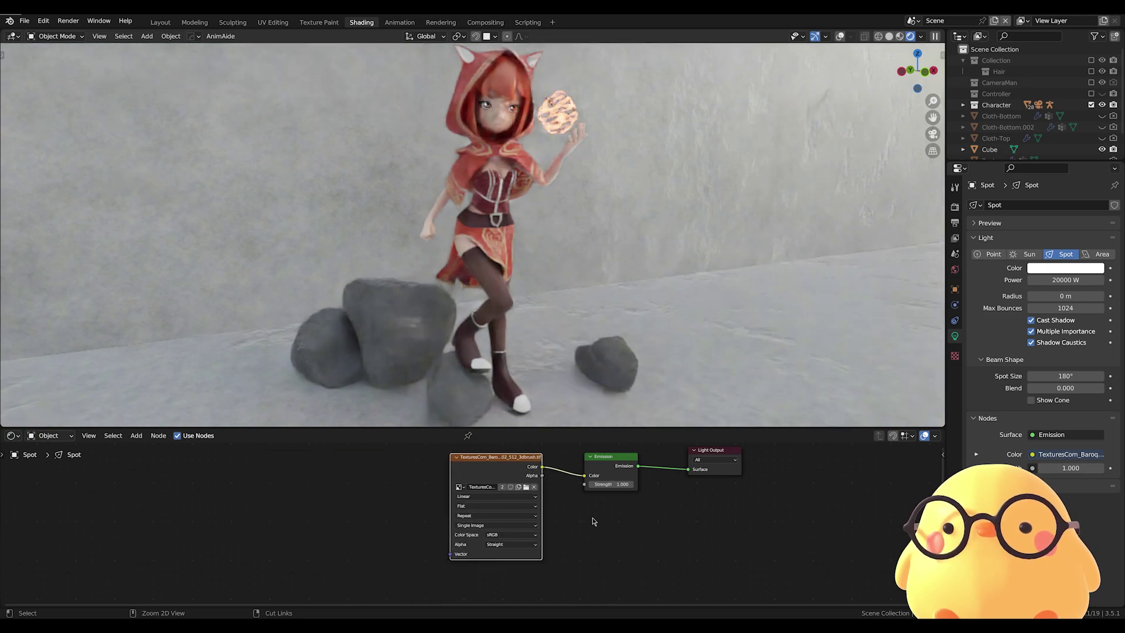
key("ctrl+z")
key("ctrl+z")
key("ctrl+z")
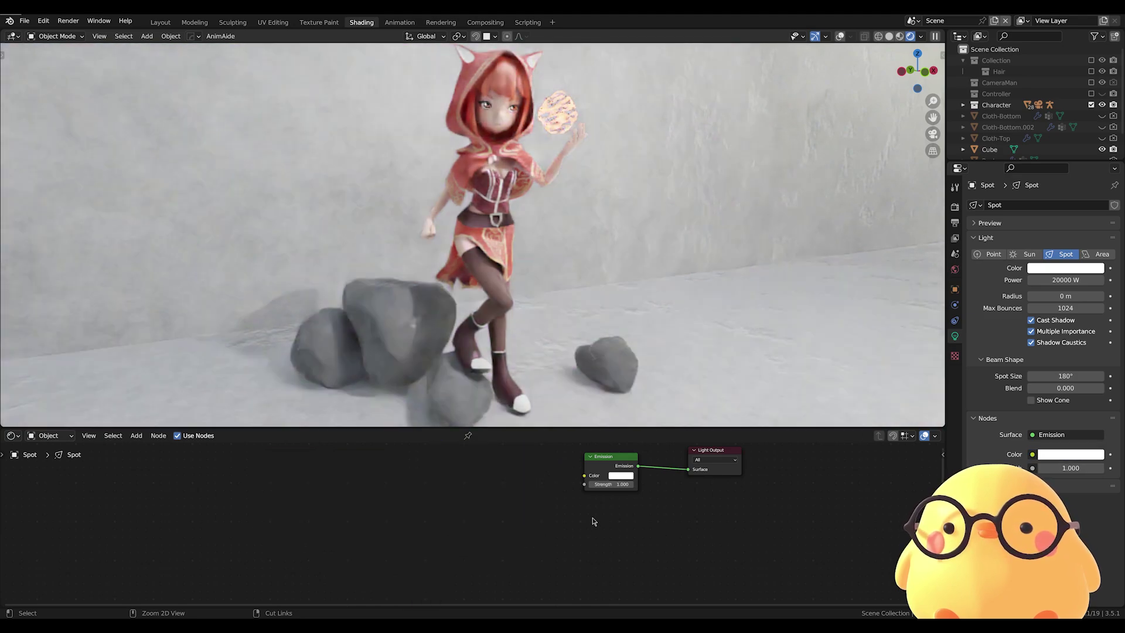
key("ctrl+shift+z")
key("ctrl+shift+z")
key("ctrl+shift+z")
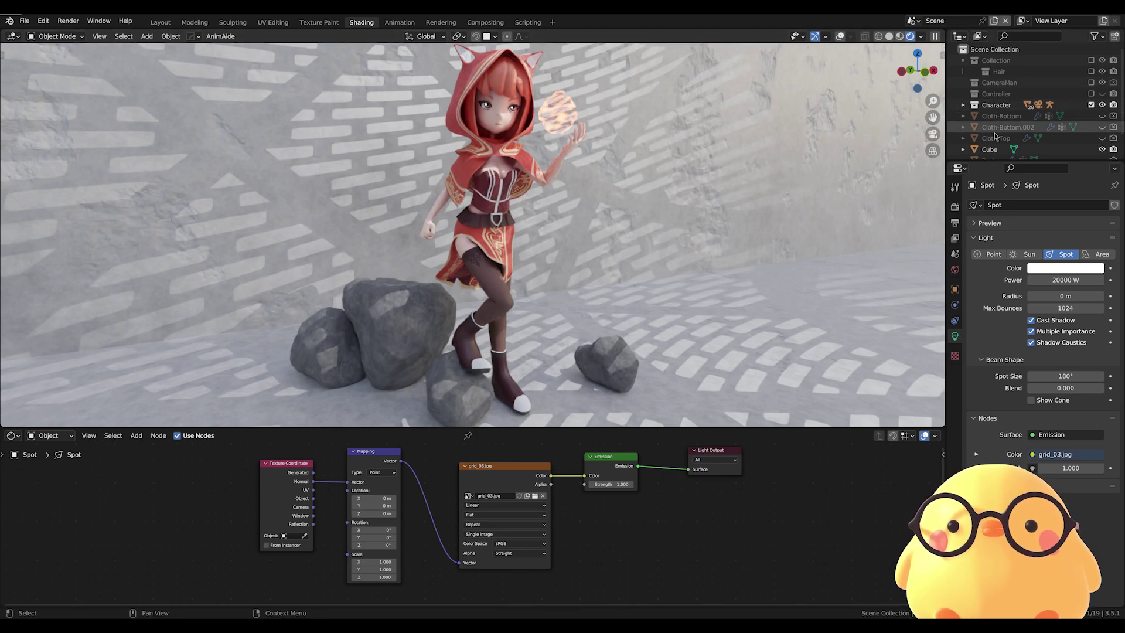
scroll(988, 140, "down", 2)
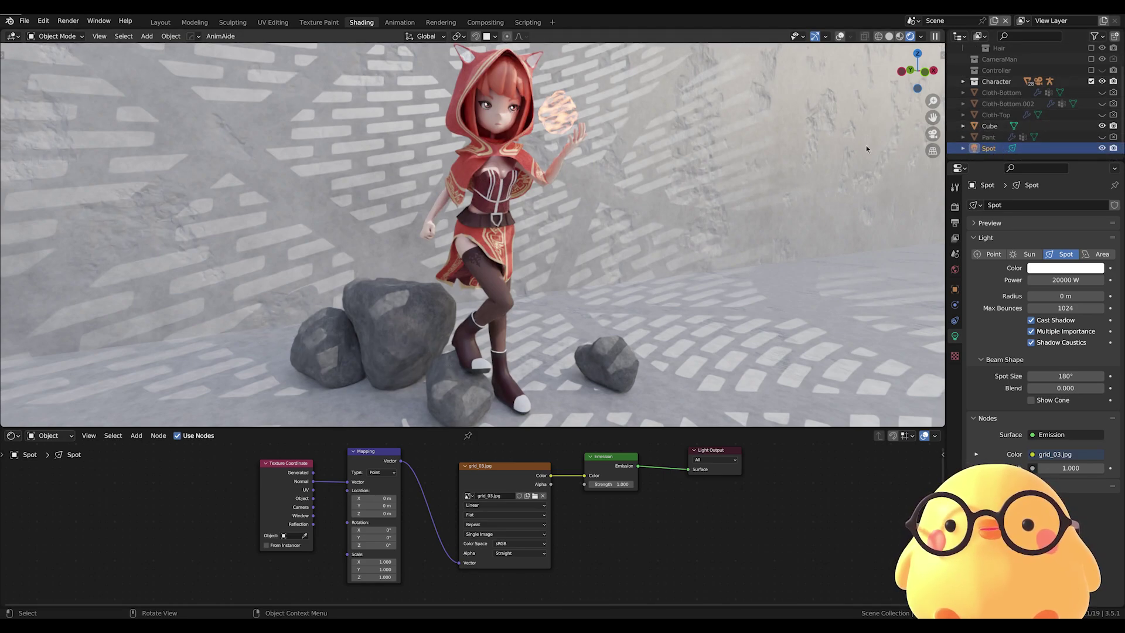
- Turn on viewport overlays and zoom out so the spot light is visible
left_click(842, 37)
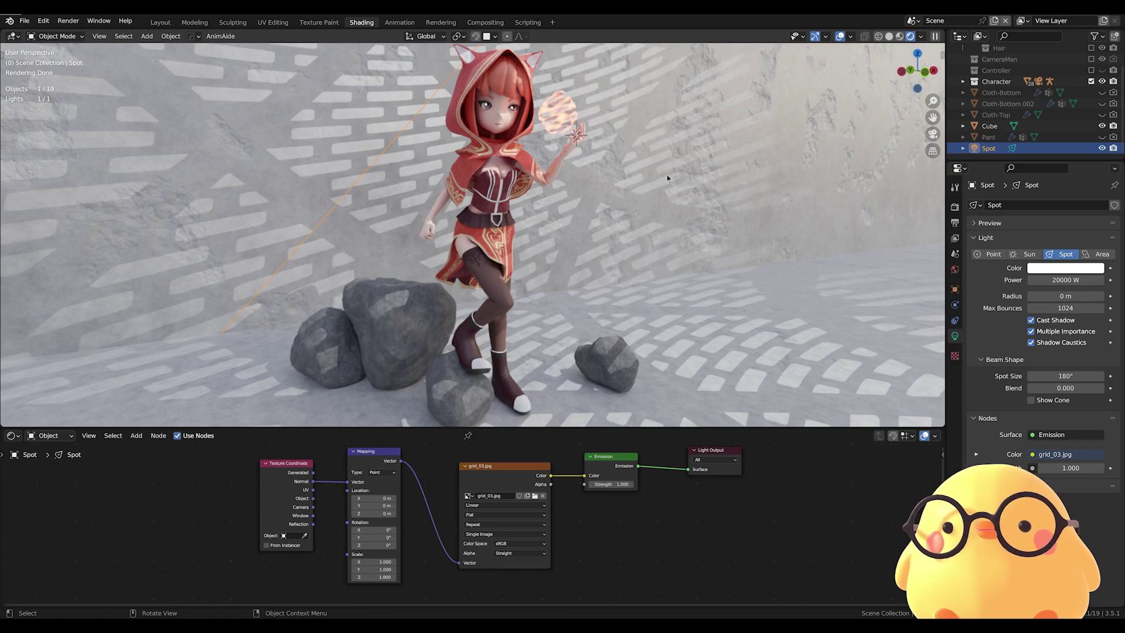
scroll(687, 215, "down", 3)
scroll(694, 209, "down", 2)
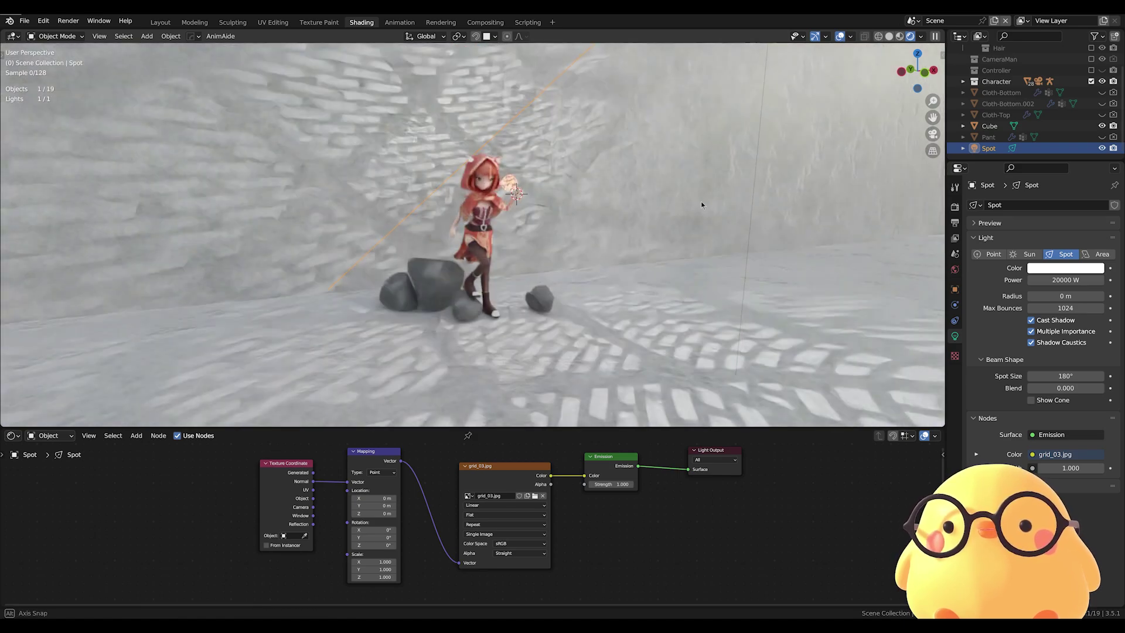
scroll(700, 195, "down", 2)
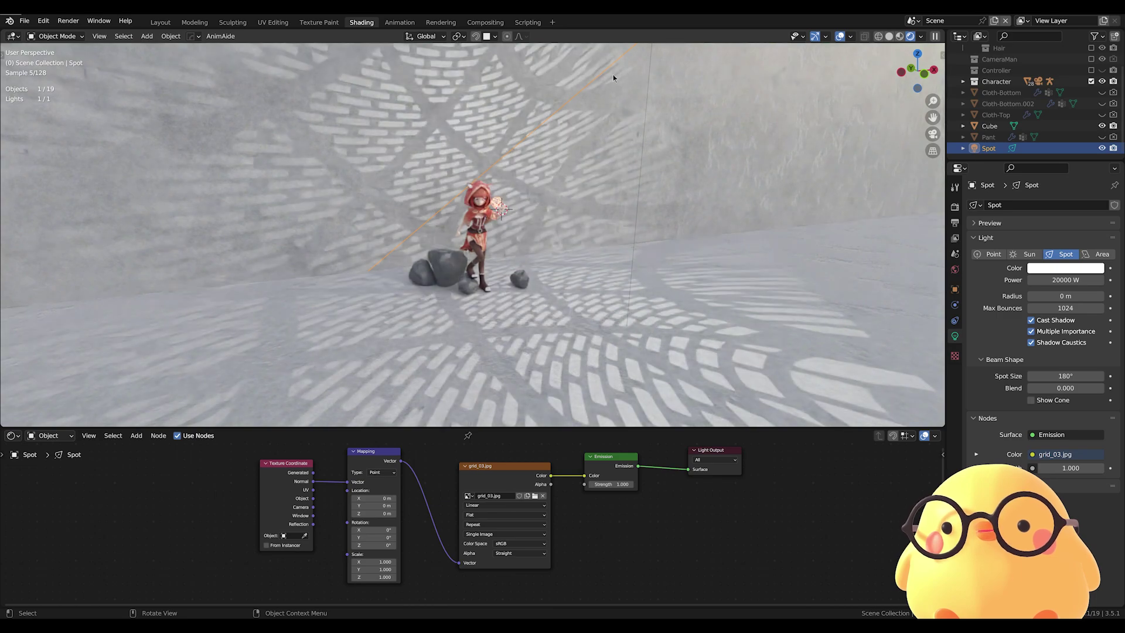
- Move the spot light vertically along Z, then sideways along X
key("g")
key("z")
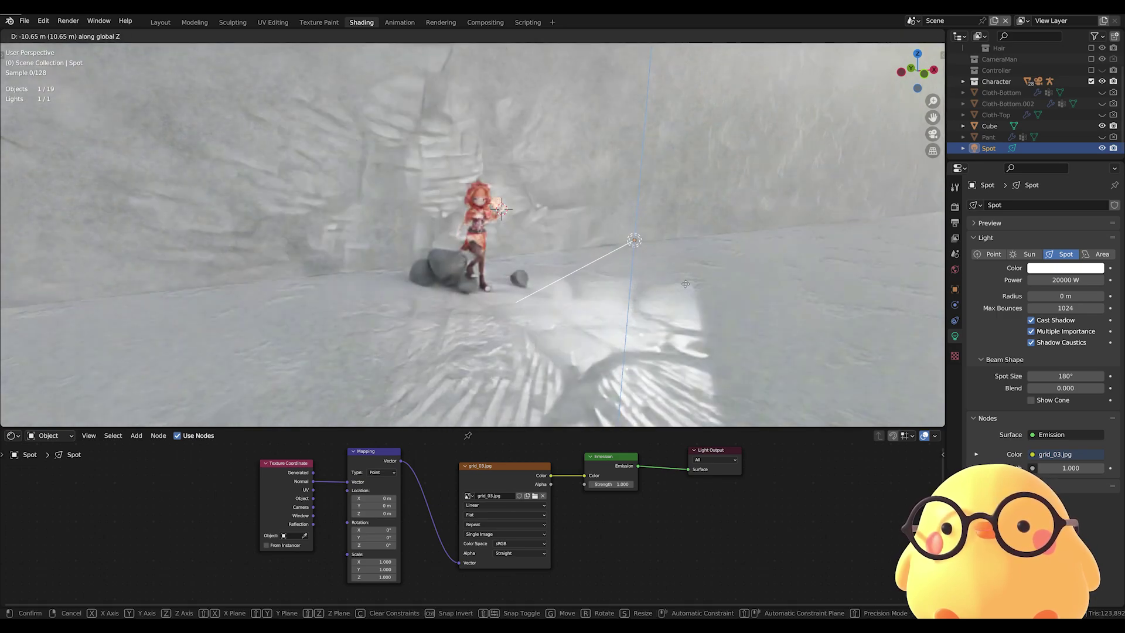
left_click(679, 150)
key("g")
key("x")
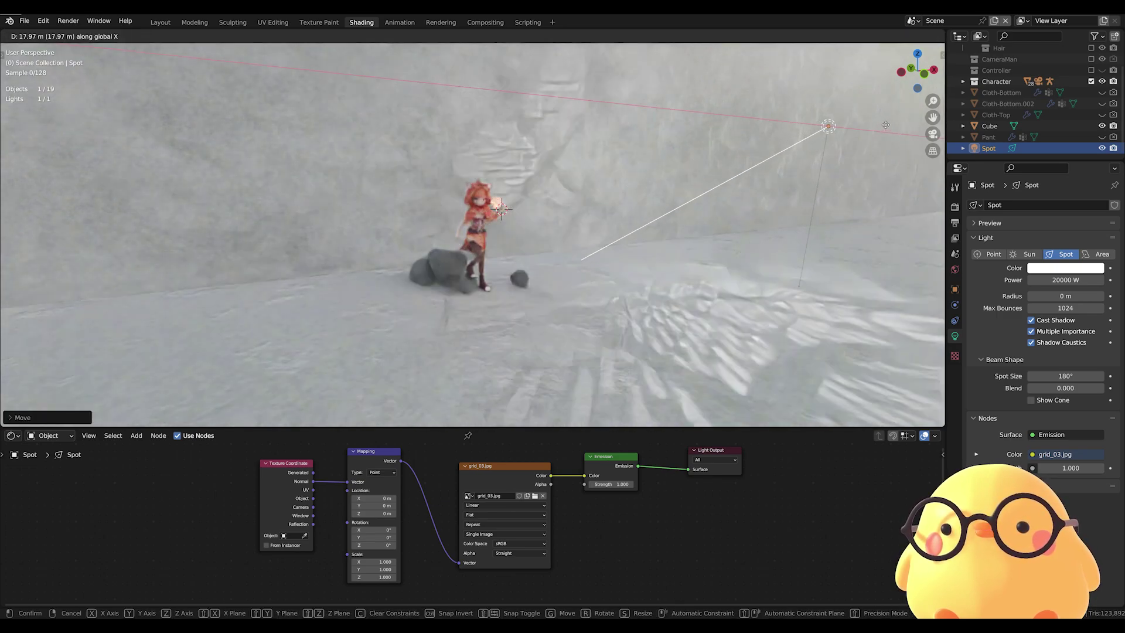
left_click(800, 138)
- Rotate the spot light around the Z axis to re-aim the grid
key("r")
key("z")
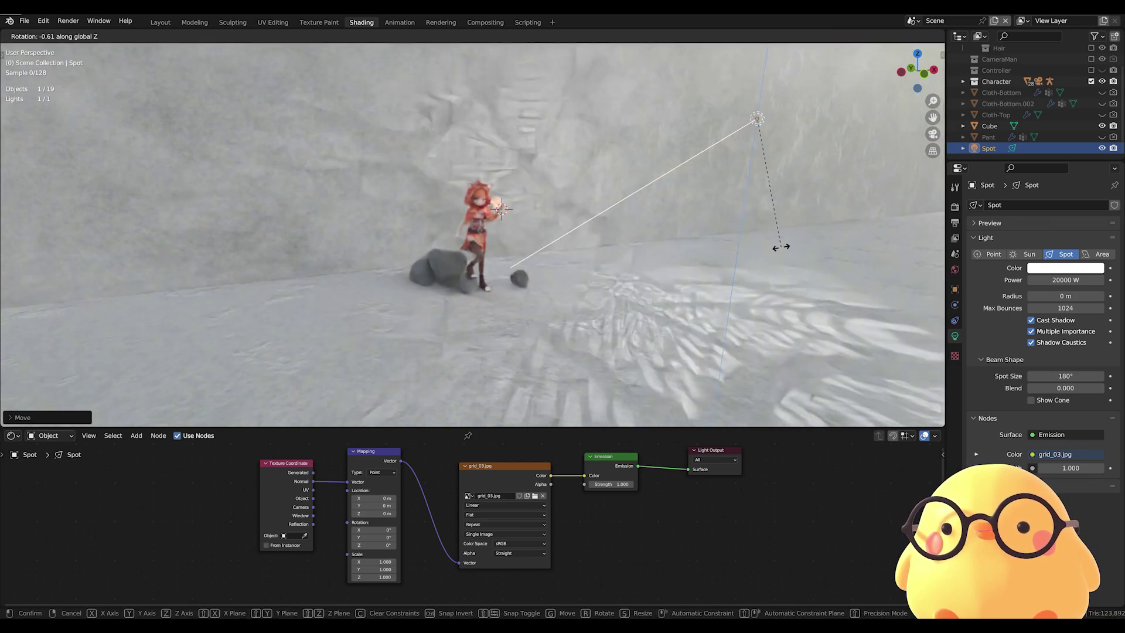
left_click(732, 381)
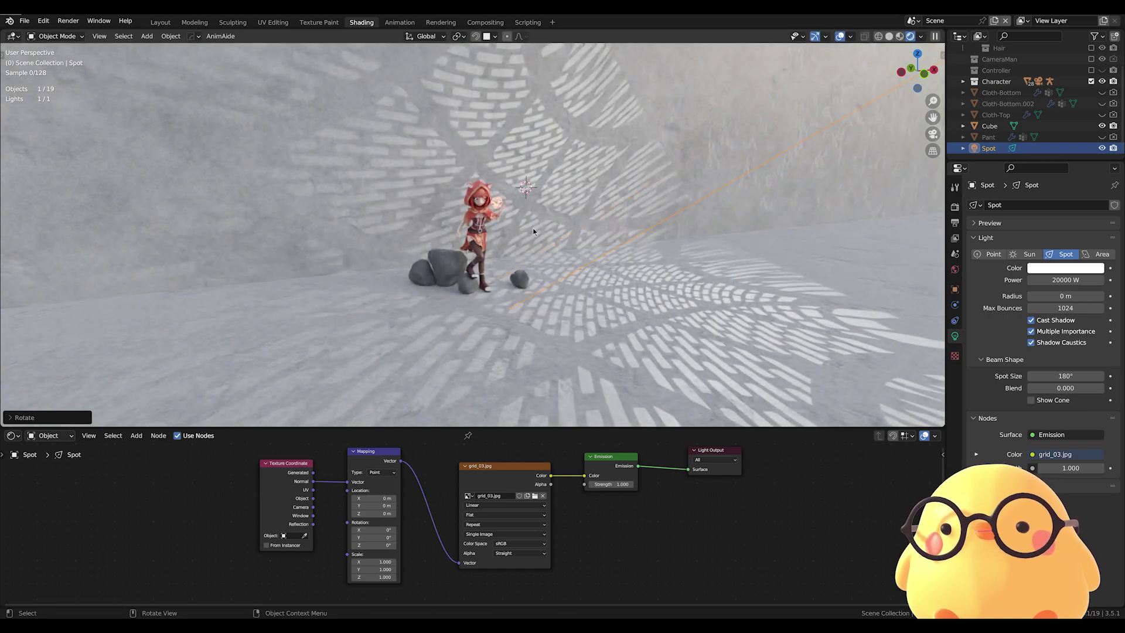
- Compare a Point light with the Spot, then keep the light as Spot
scroll(532, 228, "up", 1)
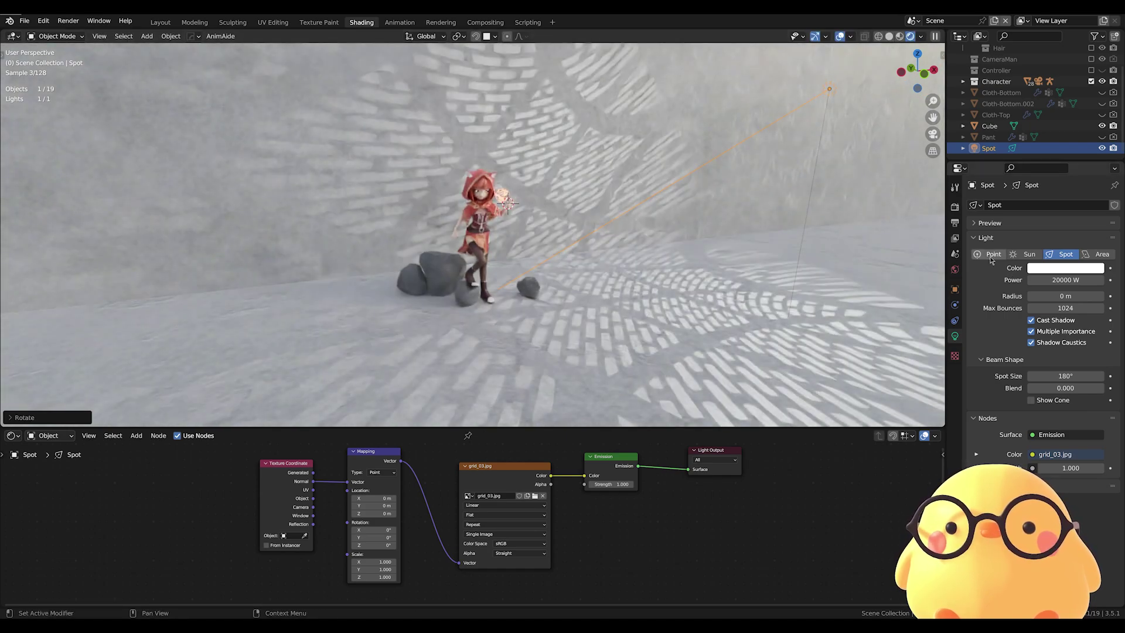
left_click(988, 255)
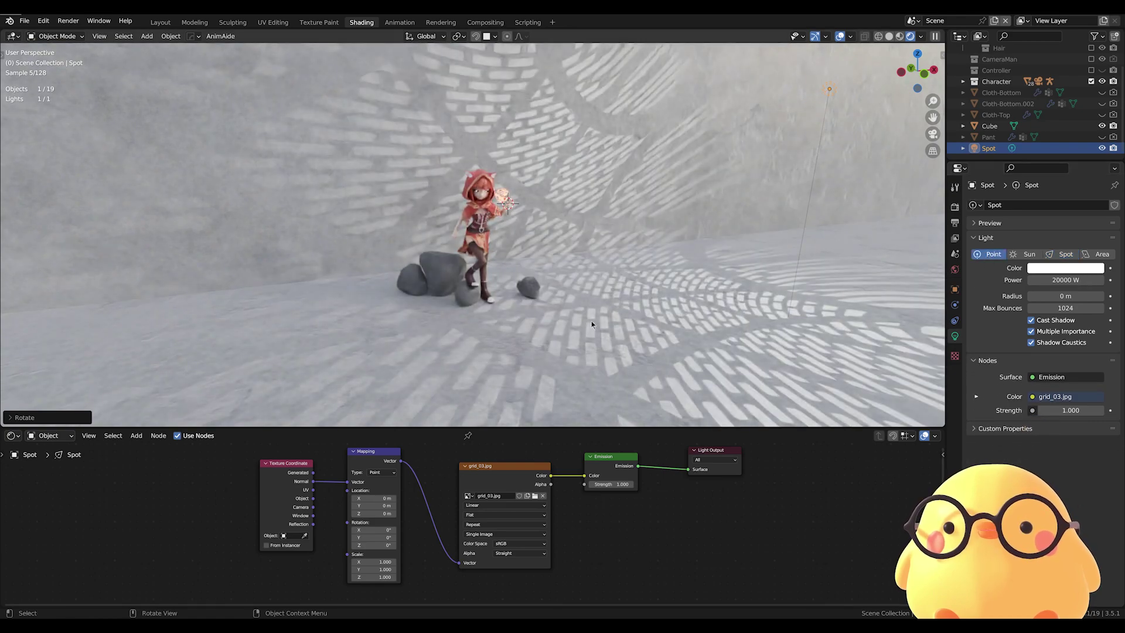
left_click(1058, 255)
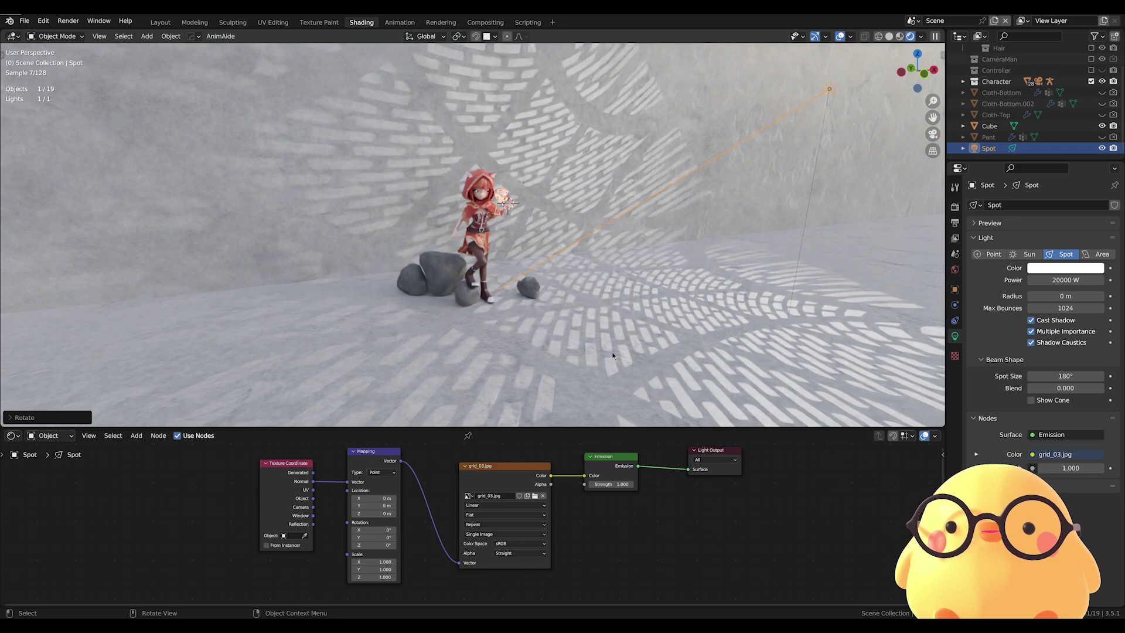
- Pan, zoom and orbit to a low close-up of the grid beside the feet and rocks
mouse_move(625, 291)
middle_mouse_down("shift")
mouse_move(585, 277)
mouse_move(638, 342)
middle_mouse_up("shift")
scroll(585, 278, "up", 3)
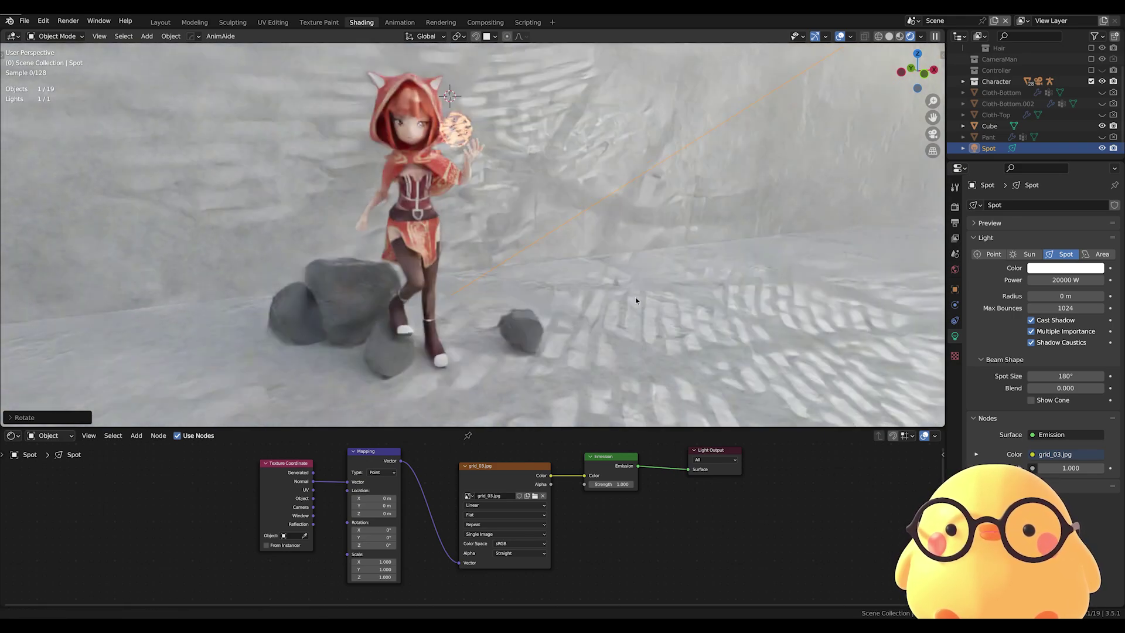
scroll(635, 297, "up", 2)
scroll(606, 290, "up", 2)
scroll(606, 290, "up", 2)
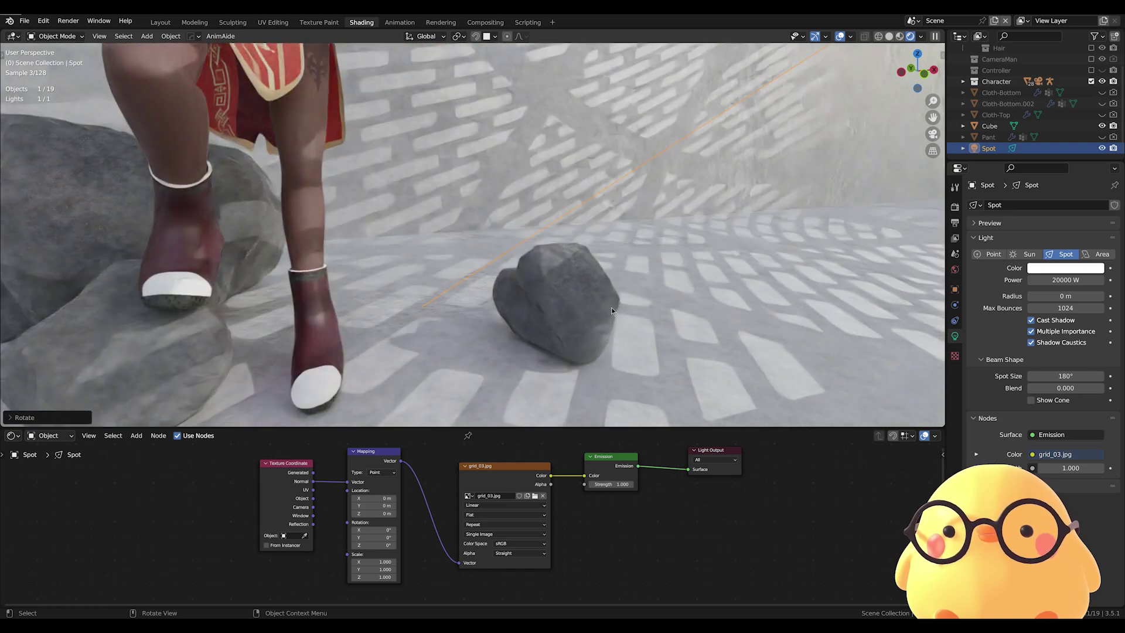
mouse_move(566, 321)
middle_mouse_down()
mouse_move(686, 342)
mouse_move(662, 292)
mouse_move(615, 300)
mouse_move(603, 332)
middle_mouse_up()
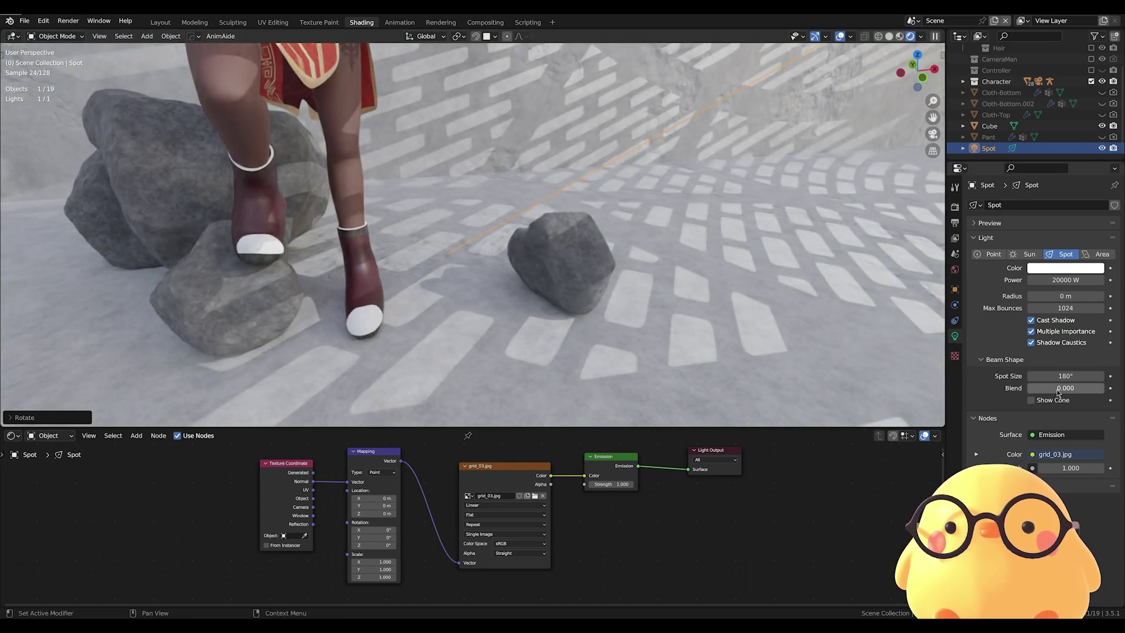
- Set the spot light's Blend to 0.25 to soften the beam edges
left_click_drag(1031, 159, 1031, 99)
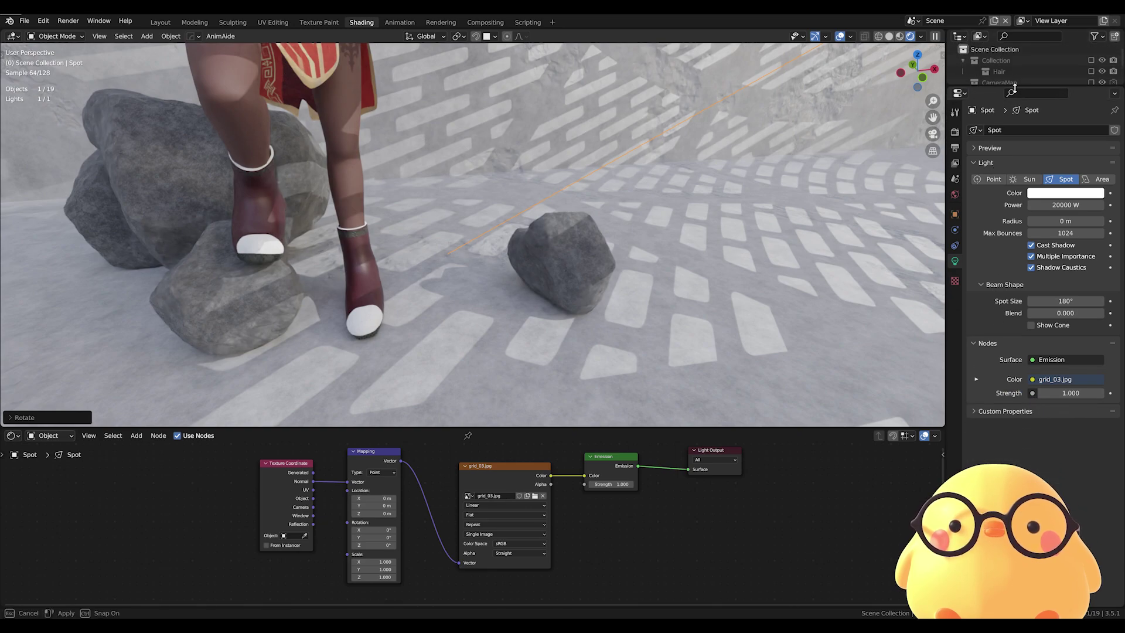
left_click_drag(1056, 326, 1102, 325)
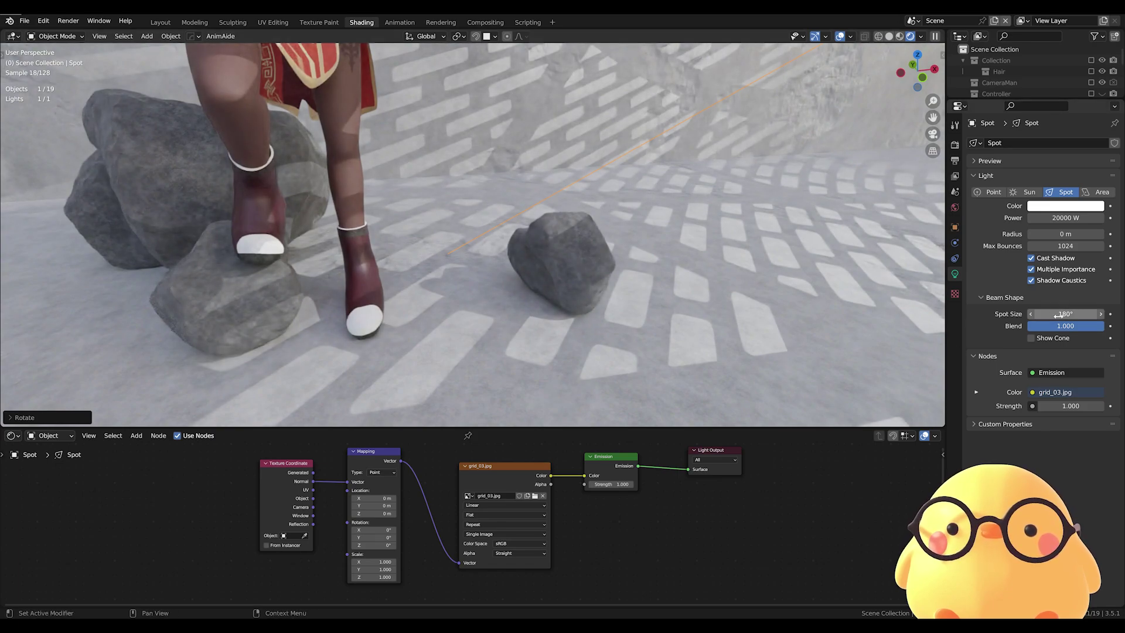
left_click_drag(1078, 326, 1048, 327)
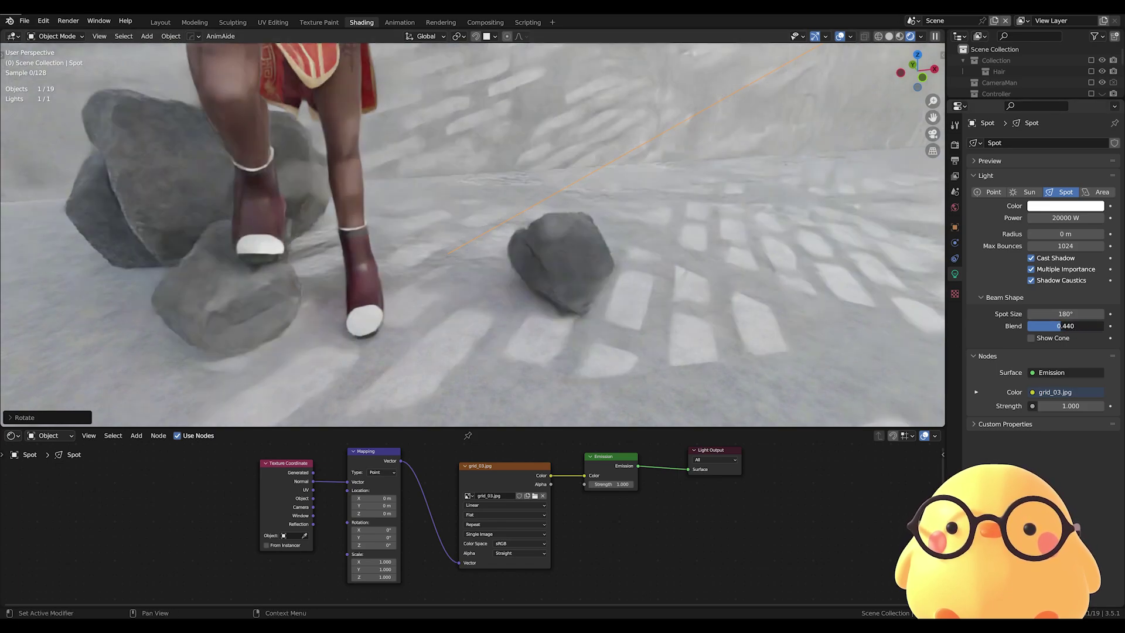
left_click(1049, 326)
type("0.25")
key("Return")
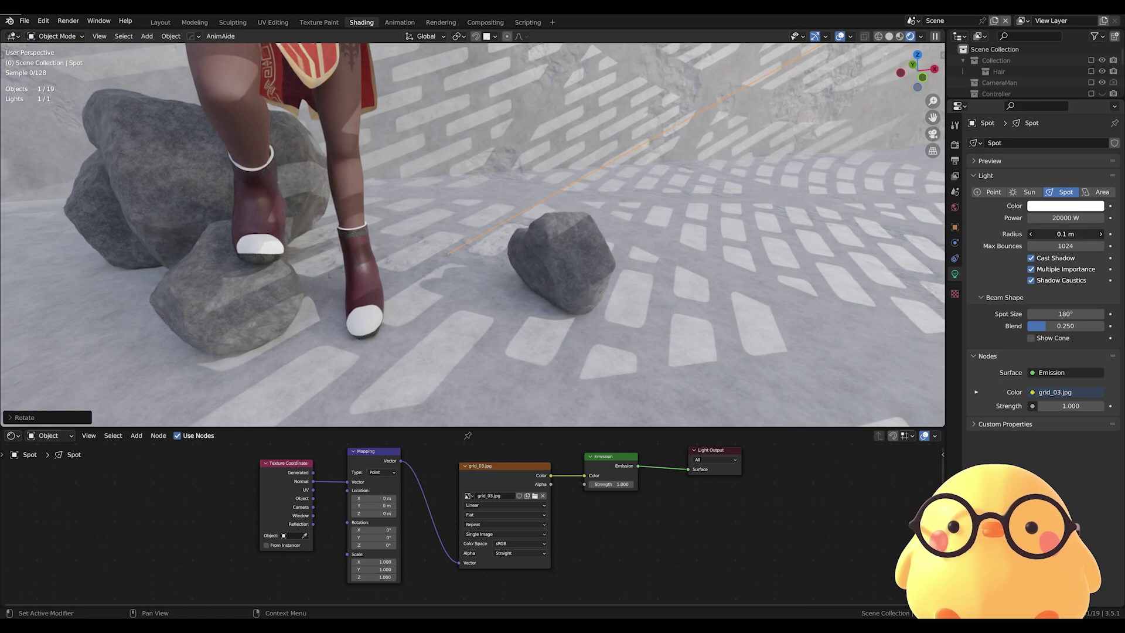
- Experiment with the light Radius, leaving it at 0 m, and orbit the view
left_click_drag(1065, 234, 1065, 234)
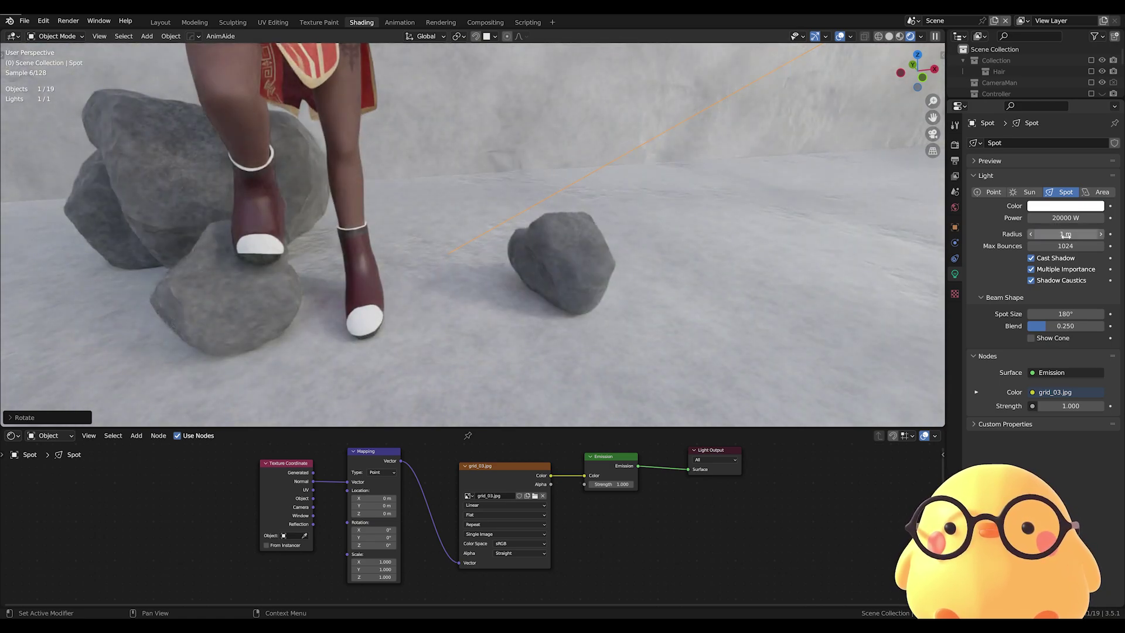
left_click_drag(1065, 234, 1064, 234)
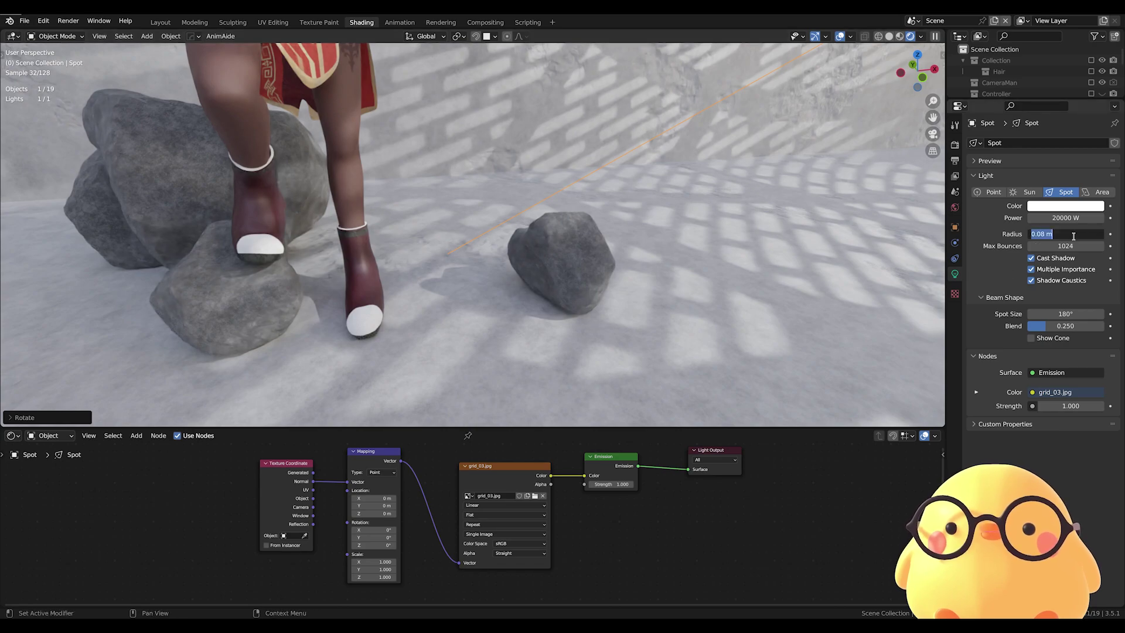
type("0.1")
key("Return")
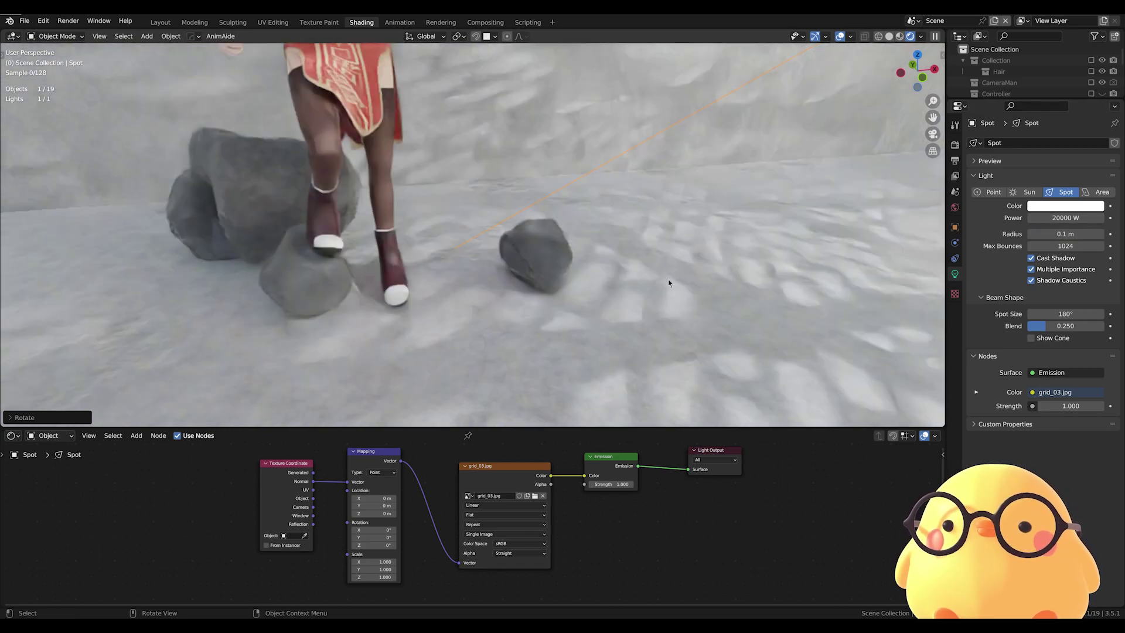
mouse_move(680, 302)
middle_mouse_down()
mouse_move(576, 212)
mouse_move(697, 332)
mouse_move(676, 286)
mouse_move(693, 275)
mouse_move(687, 310)
mouse_move(658, 317)
mouse_move(674, 305)
middle_mouse_up()
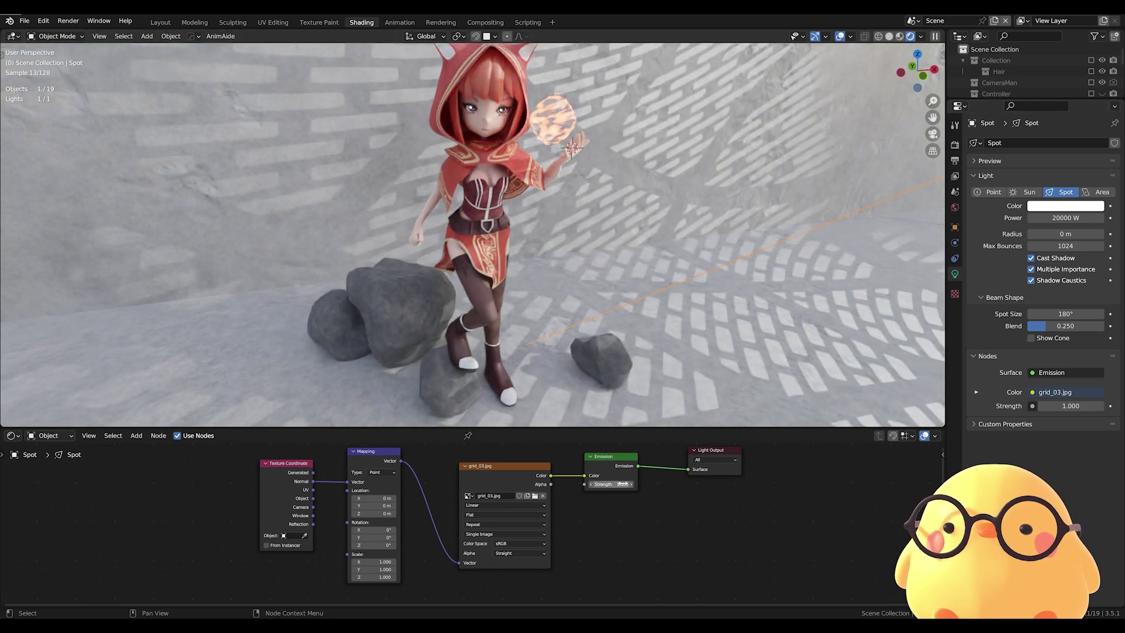
- Set the Emission node's Strength to 2 to brighten the projected grid
type("2")
key("Return")
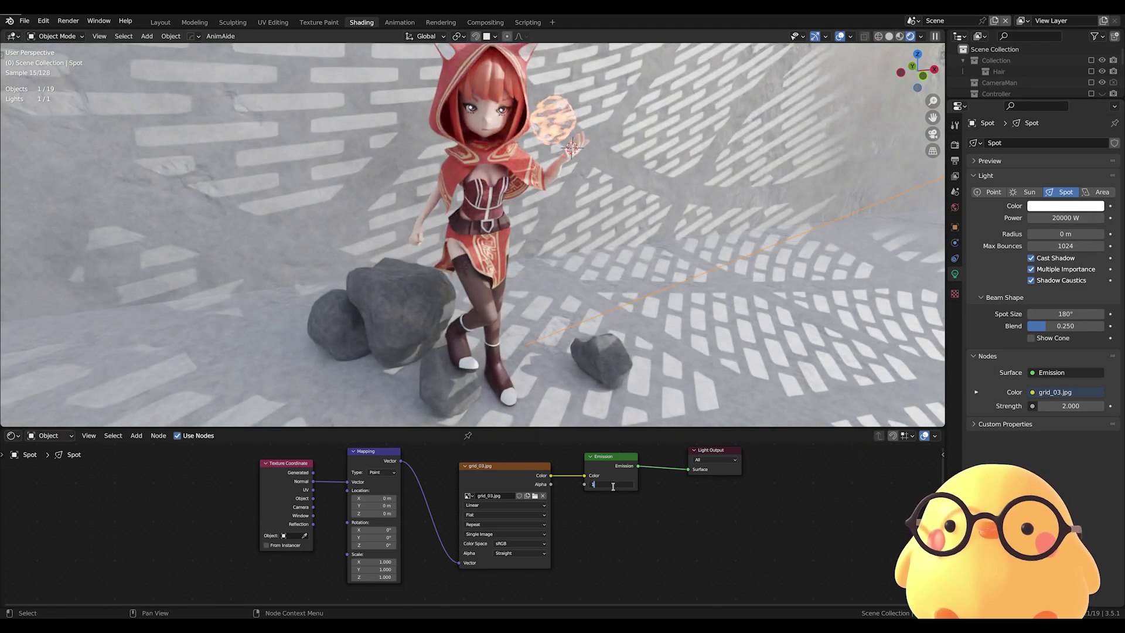
key("Return")
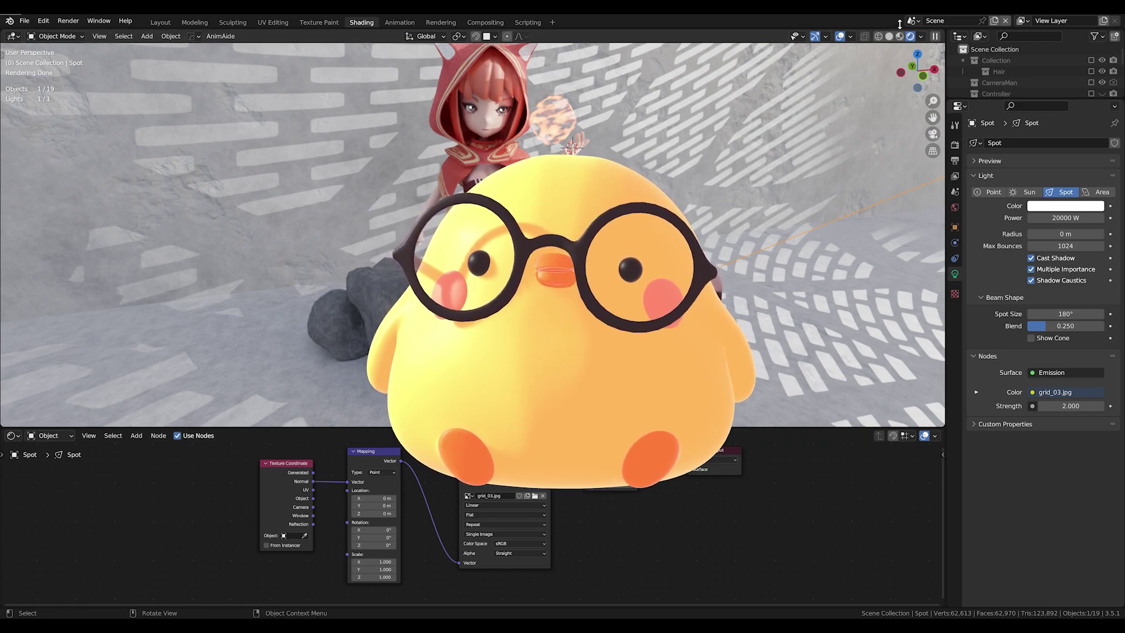
- Enlarge the Outliner, check the Character collection, and select the character's armature in the viewport
left_click_drag(1004, 100, 1004, 206)
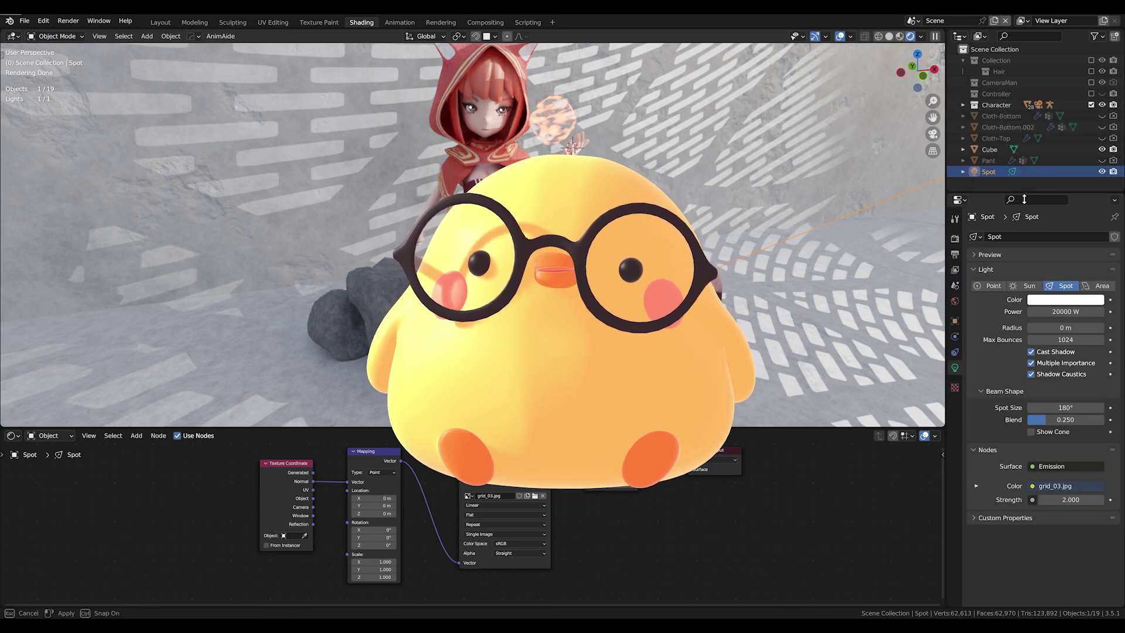
left_click(963, 105)
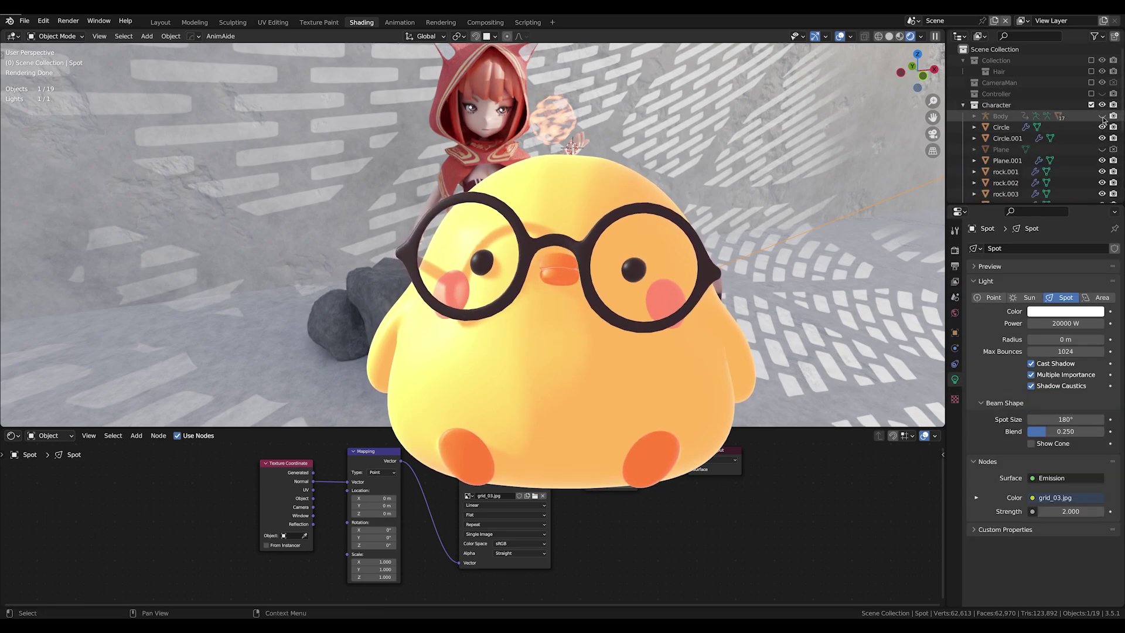
left_click(963, 105)
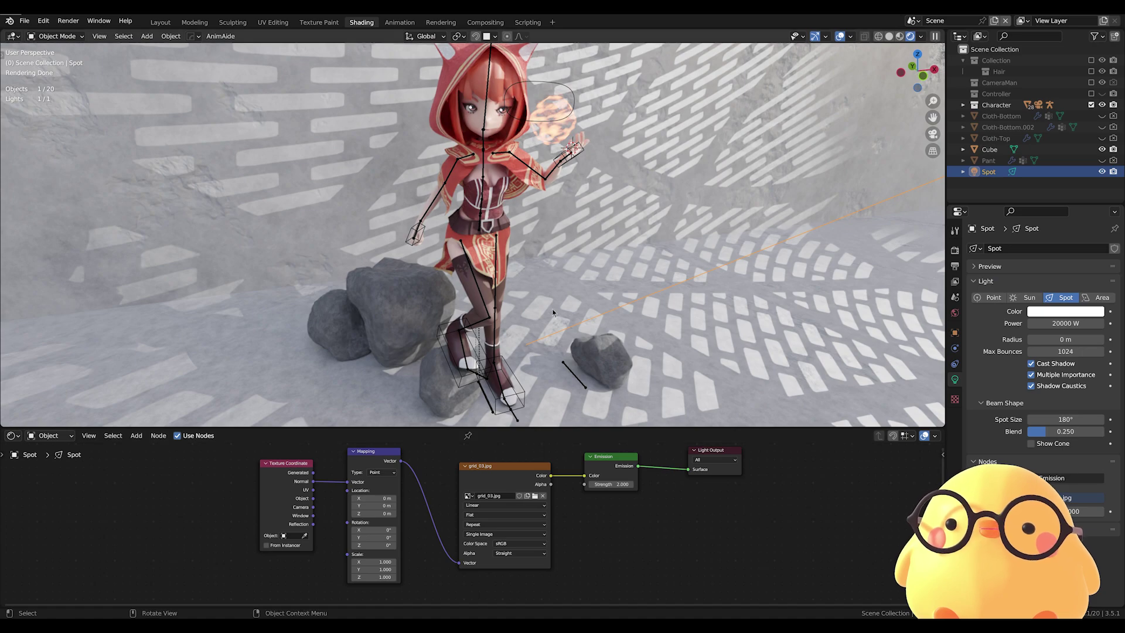
left_click(567, 172)
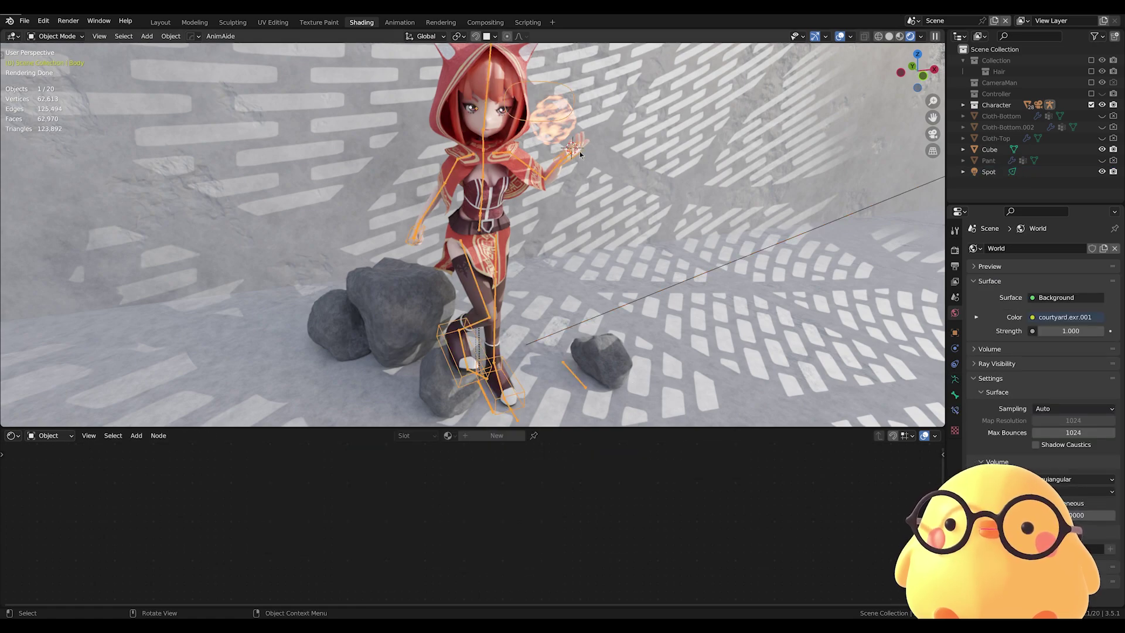
- In Pose Mode, move and rotate the hand IK bone so the arm drops toward the rock
key("ctrl+Tab")
left_click(578, 156)
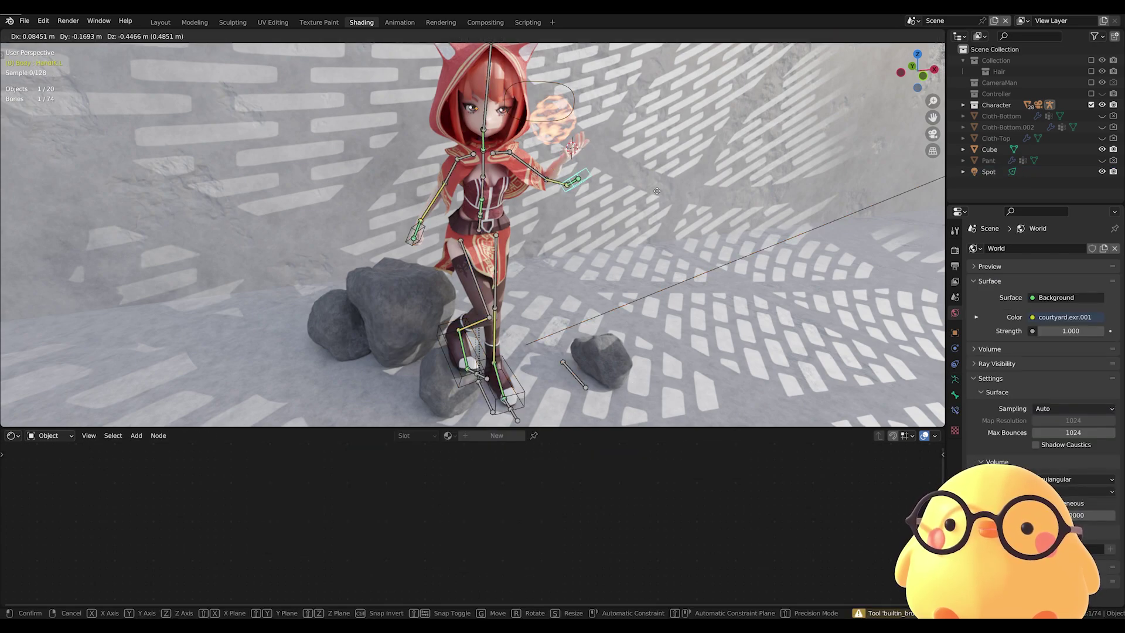
key("g")
left_click(662, 205)
key("r")
left_click(657, 184)
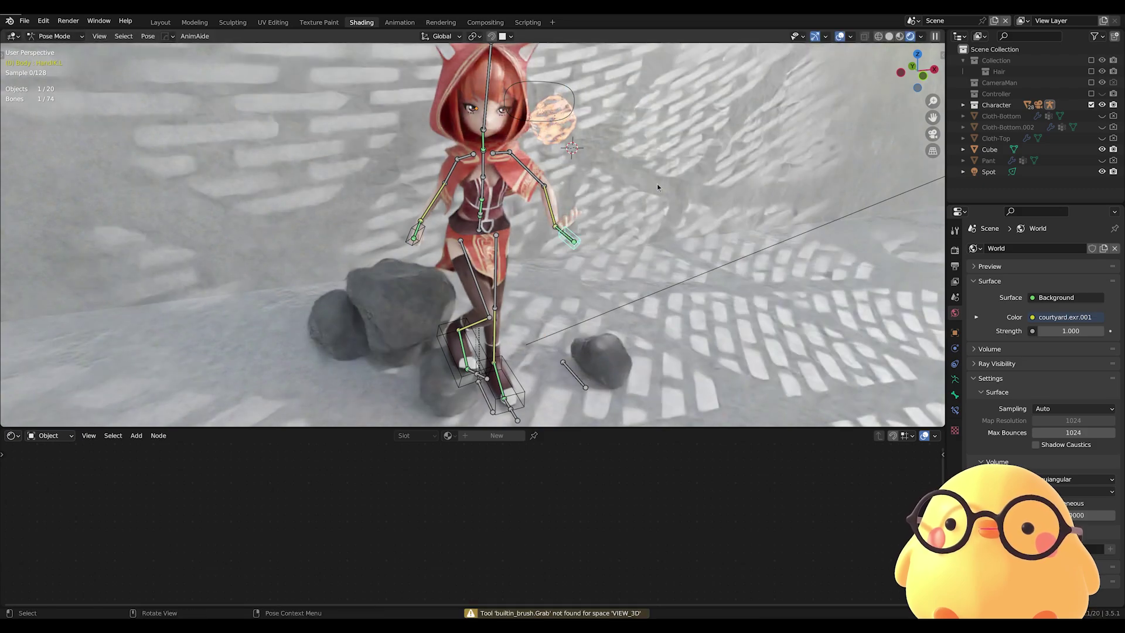
key("g")
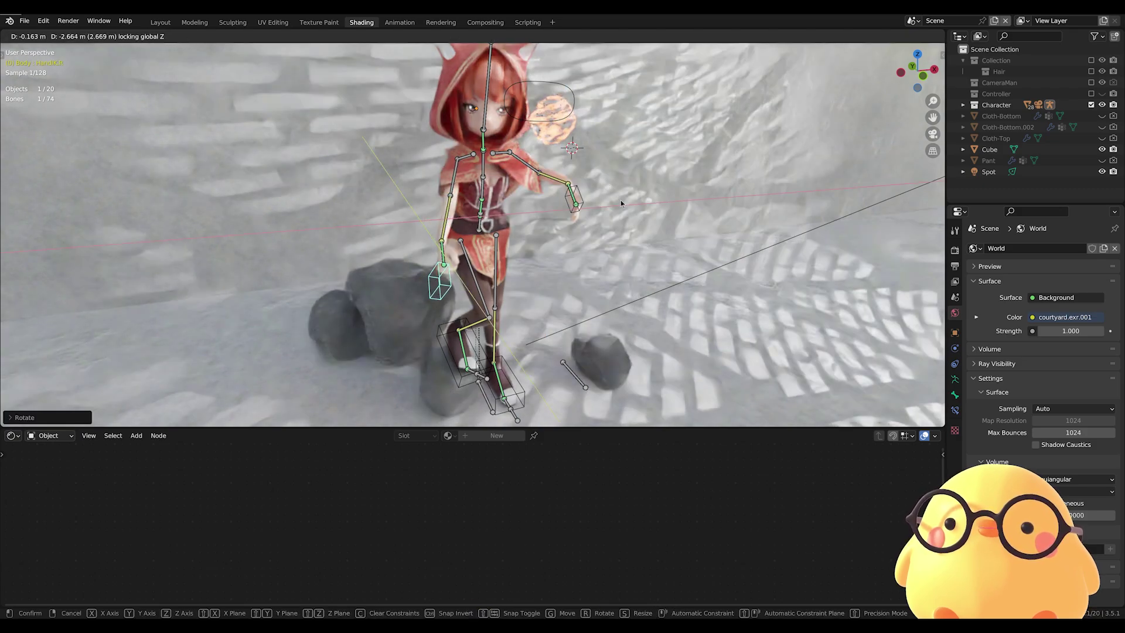
left_click(620, 199)
middle_click_drag(620, 200, 594, 227)
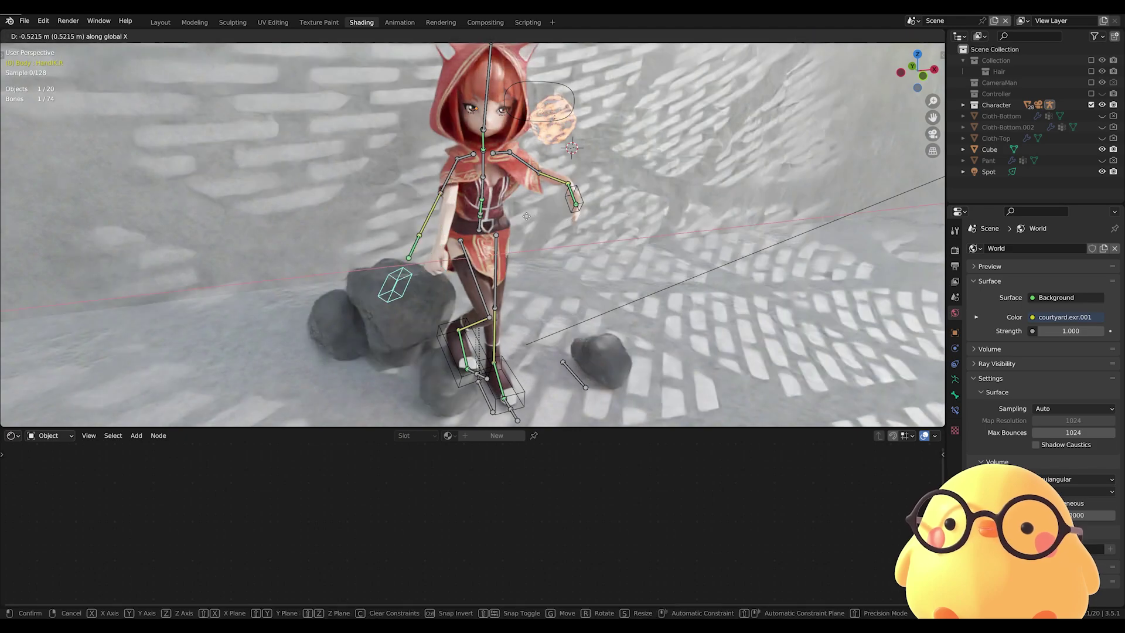